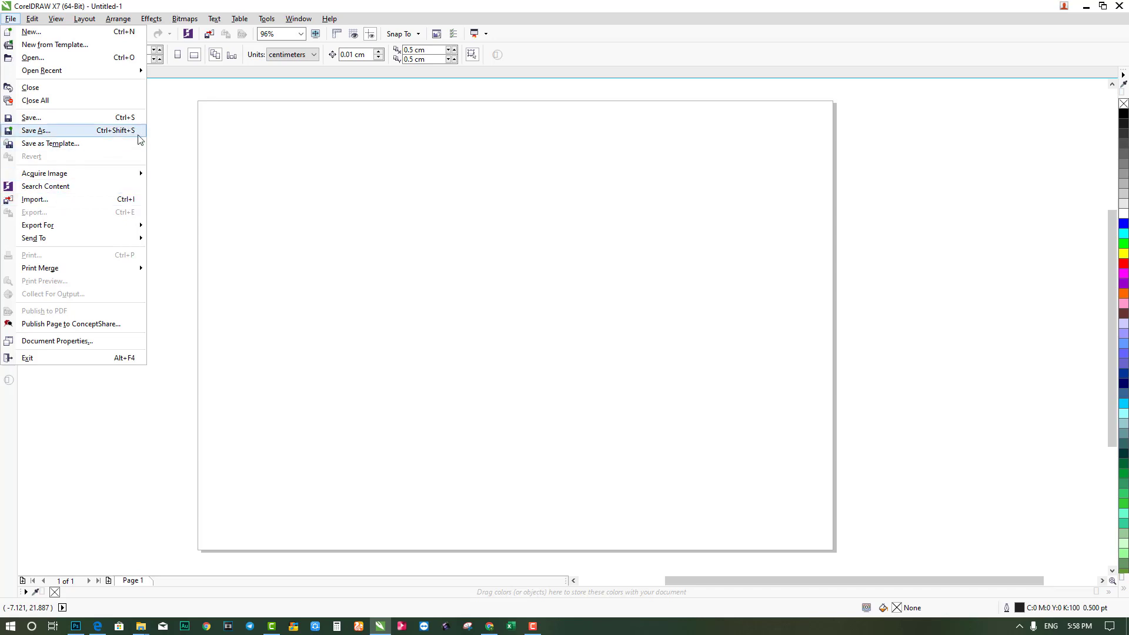
pyautogui.click(237, 138)
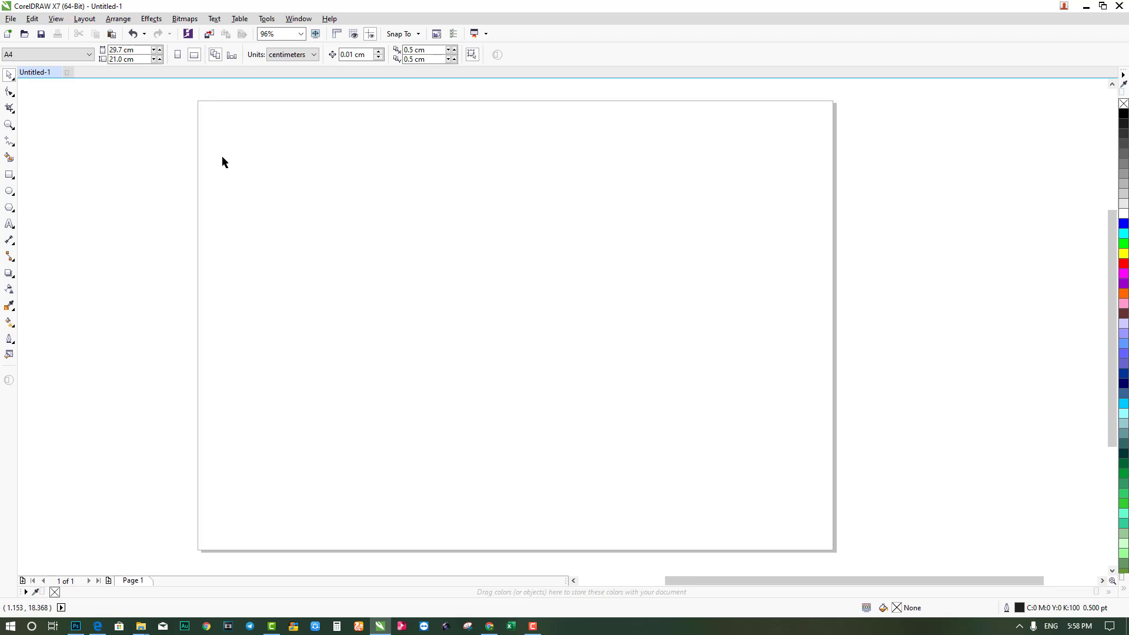
pyautogui.moveTo(221, 156); pyautogui.dragTo(197, 151)
pyautogui.click(10, 19)
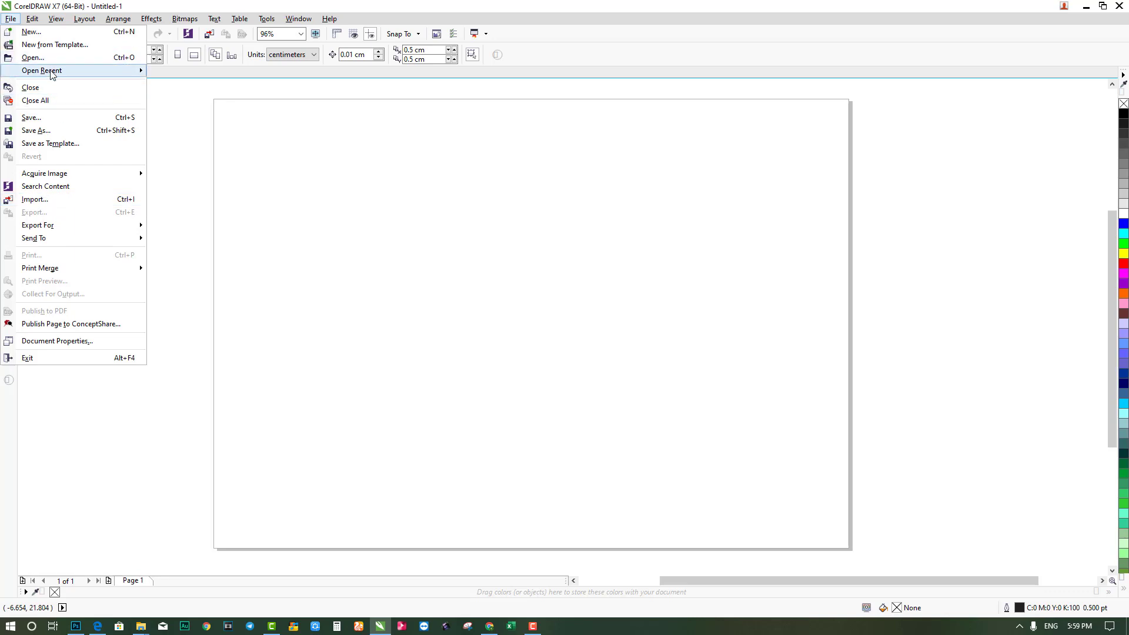
pyautogui.moveTo(46, 68)
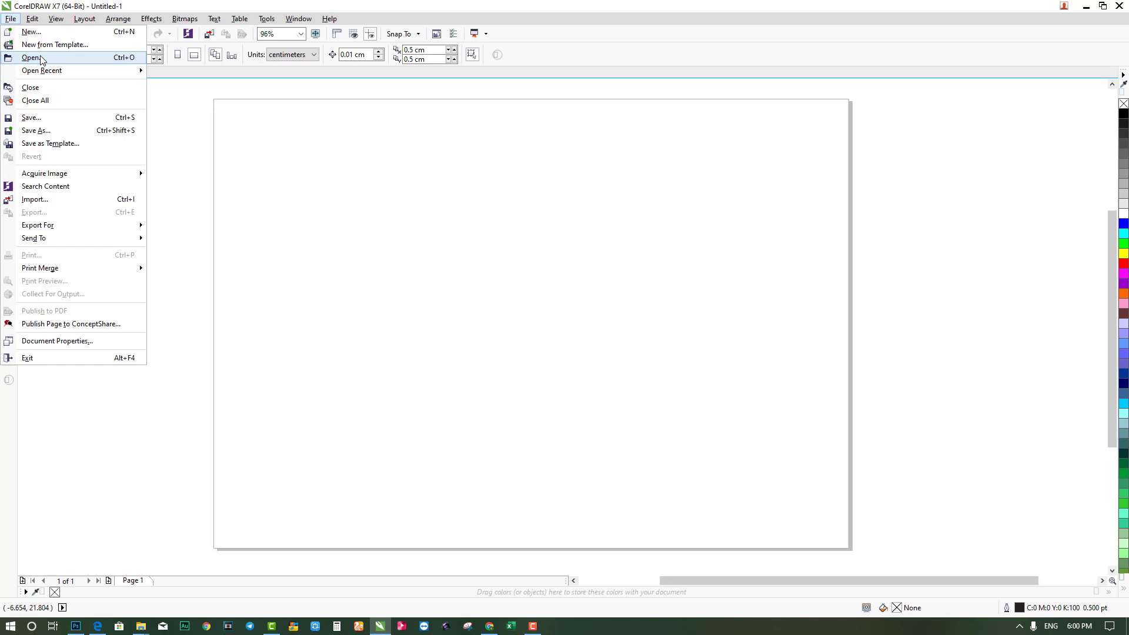
pyautogui.moveTo(53, 70)
pyautogui.click(229, 105)
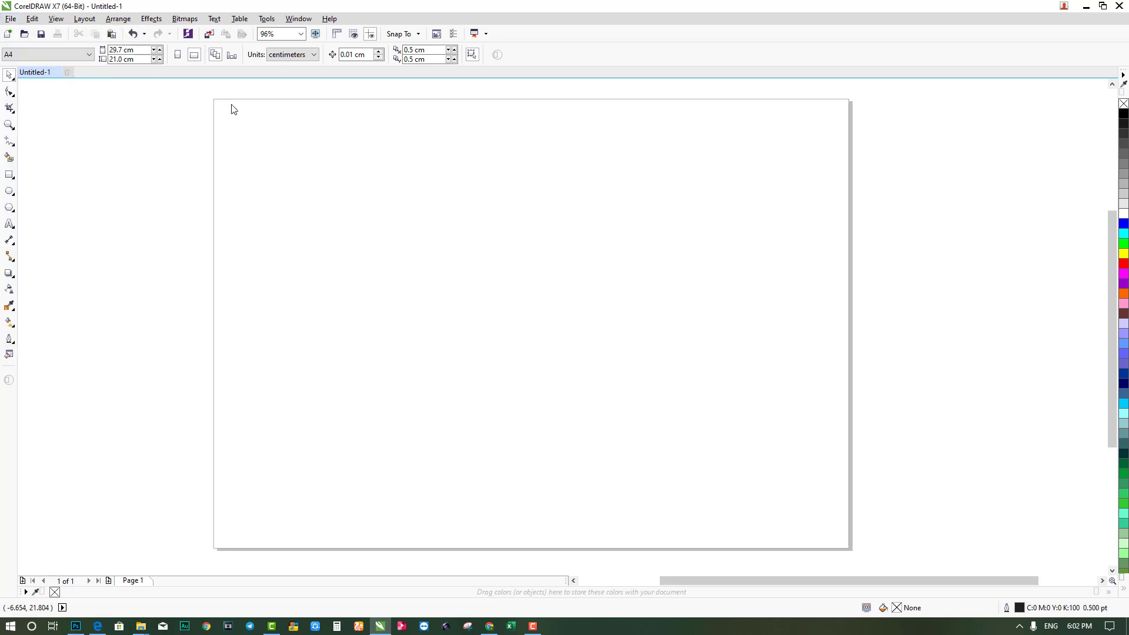
# Open the drawing INVOICE,A5,.cdr from New folder (6) on the Desktop.
pyautogui.click(24, 35)
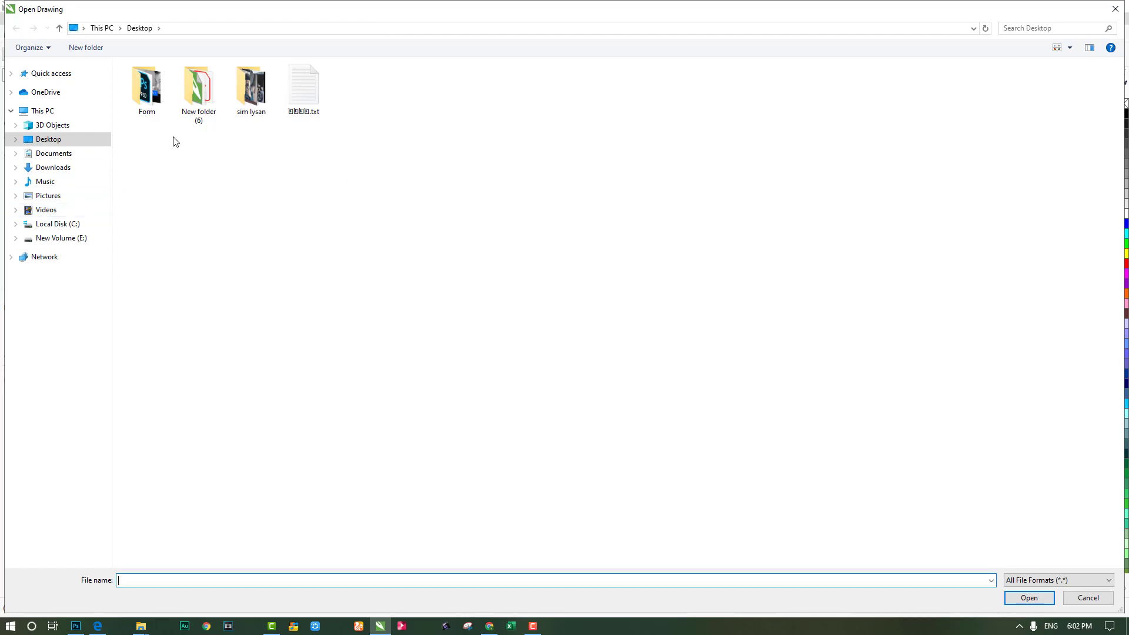
pyautogui.click(189, 101)
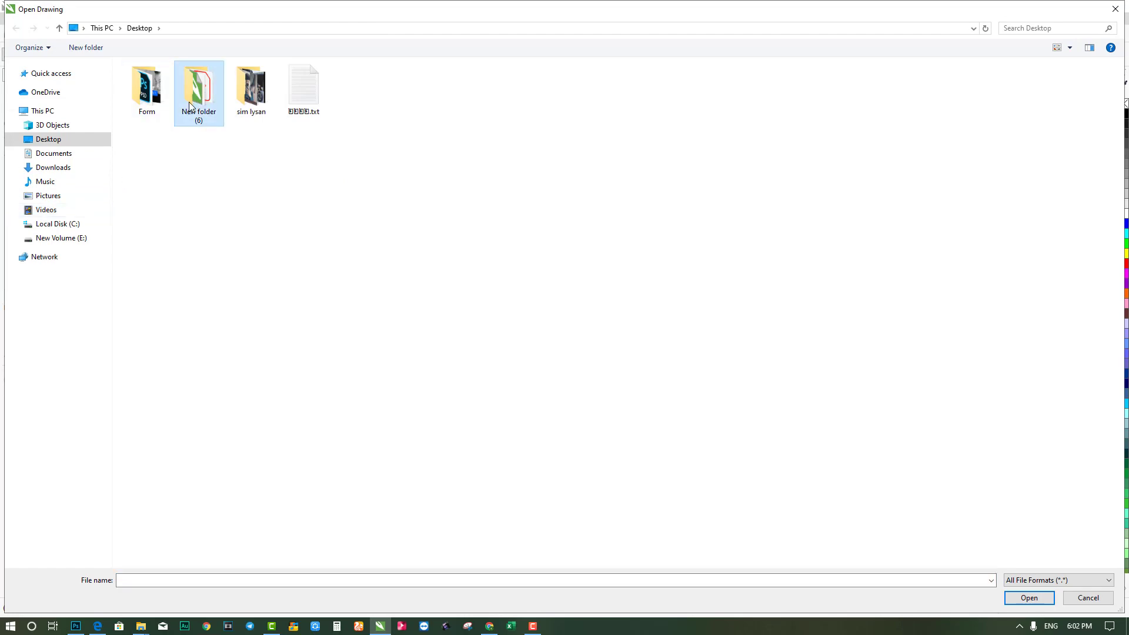
pyautogui.doubleClick(188, 101)
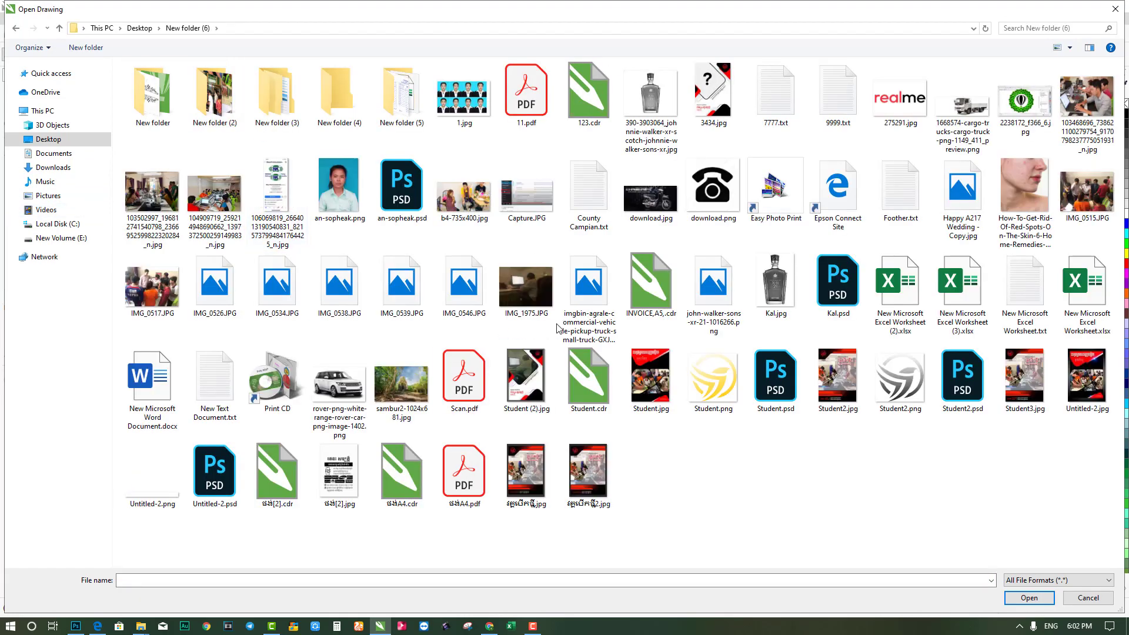
pyautogui.doubleClick(637, 281)
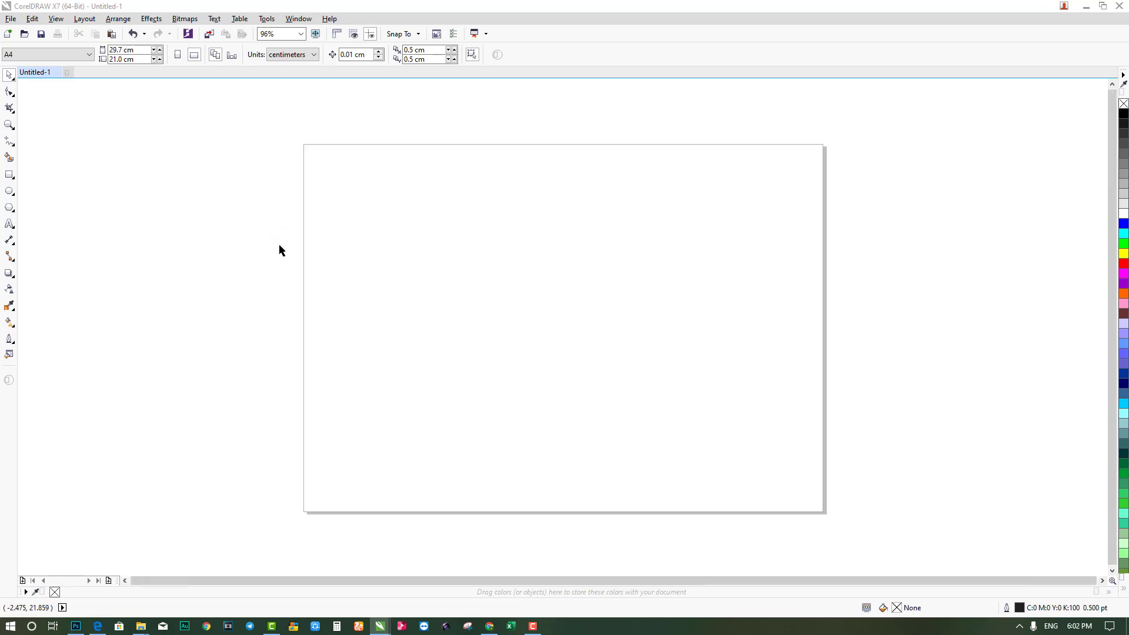
pyautogui.scroll(3, 313, 255)
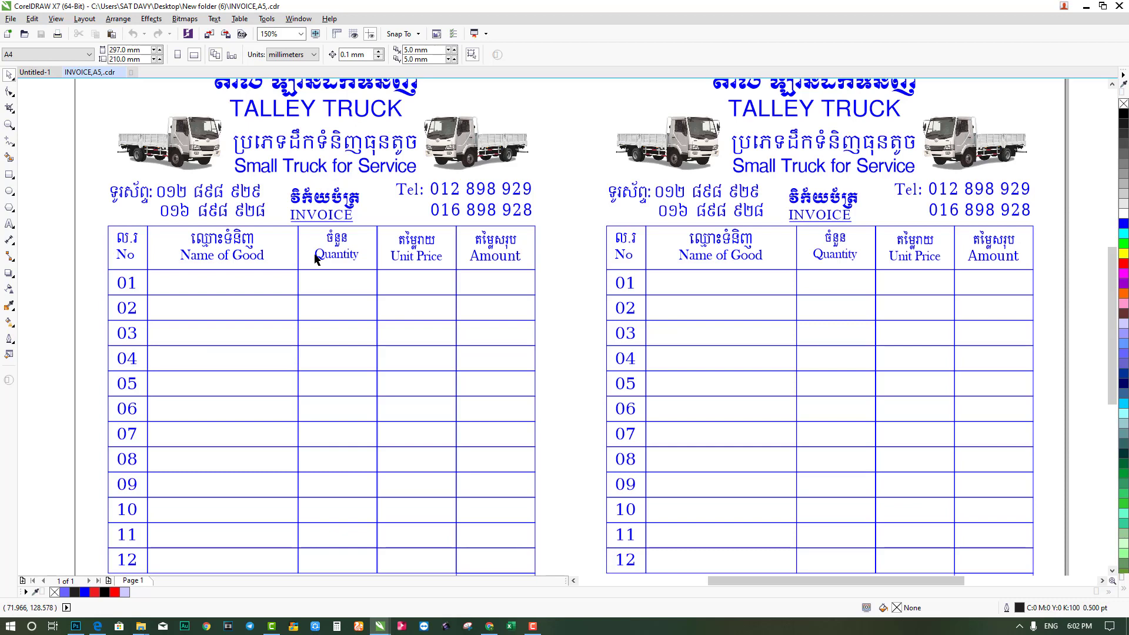
pyautogui.scroll(1, 314, 259)
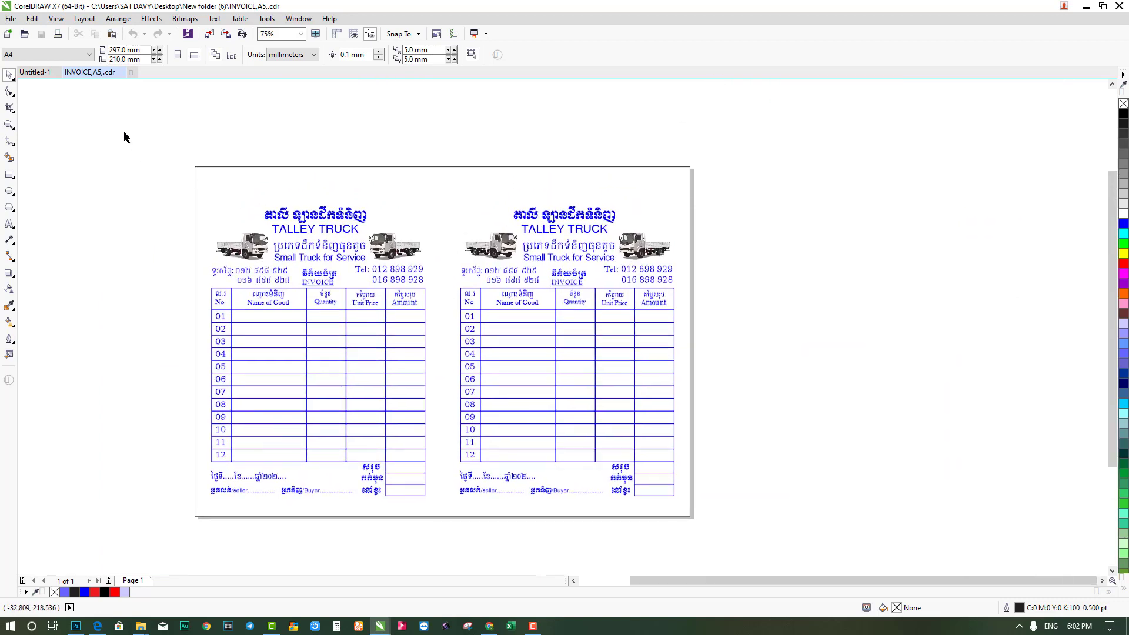
pyautogui.moveTo(120, 124); pyautogui.dragTo(713, 527)
# Look through the list of recently opened files, and close the INVOICE,A5,.cdr document.
pyautogui.click(11, 18)
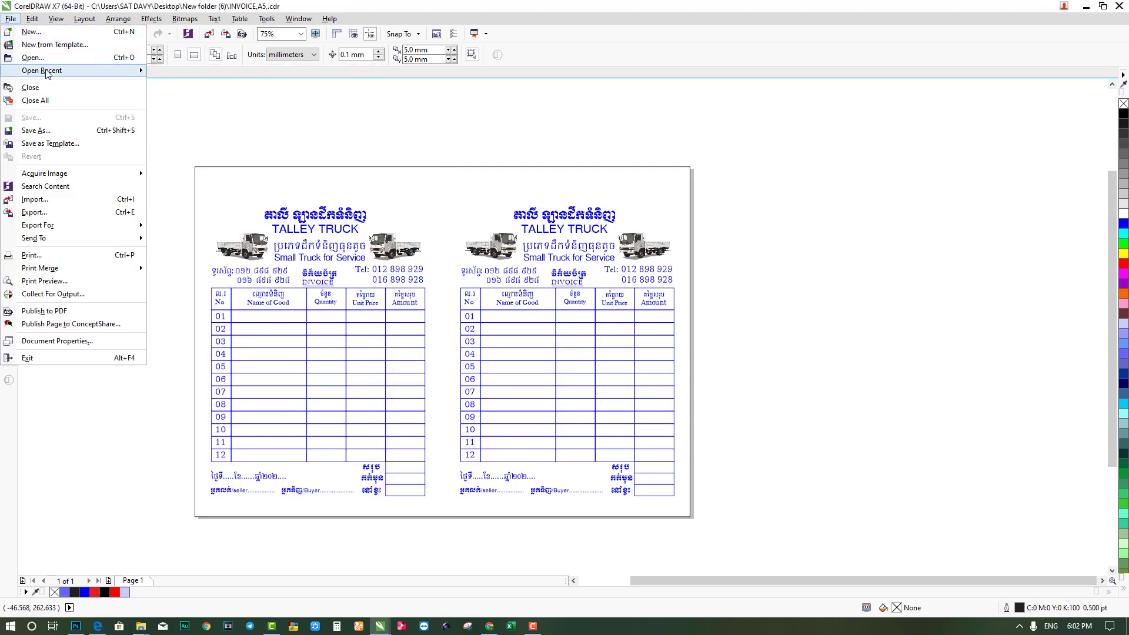
pyautogui.moveTo(51, 74)
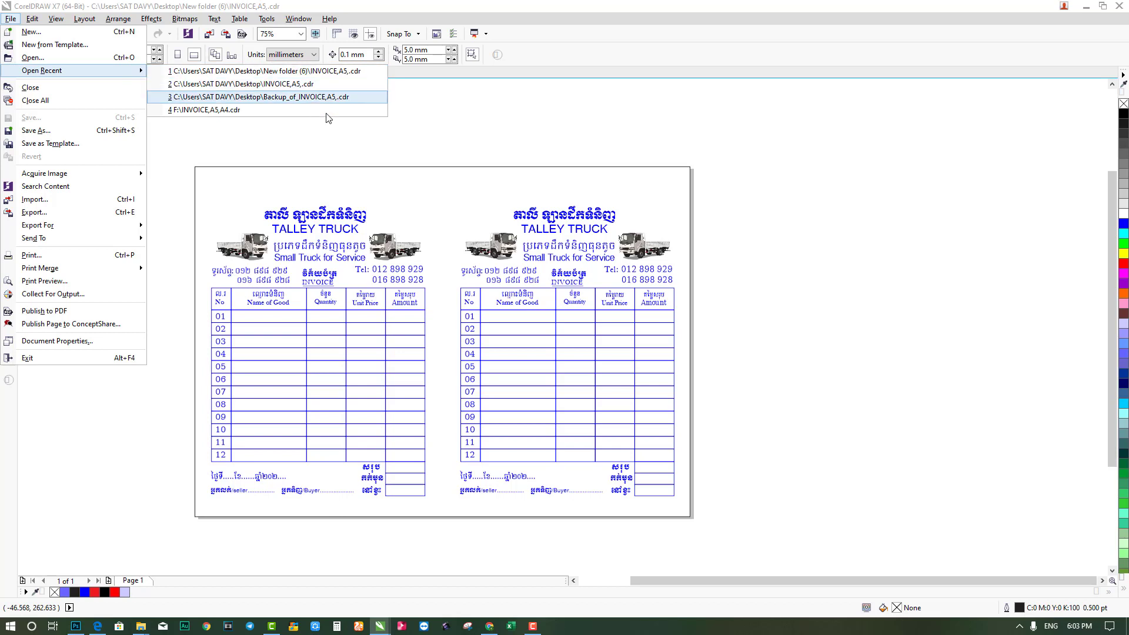
pyautogui.click(429, 139)
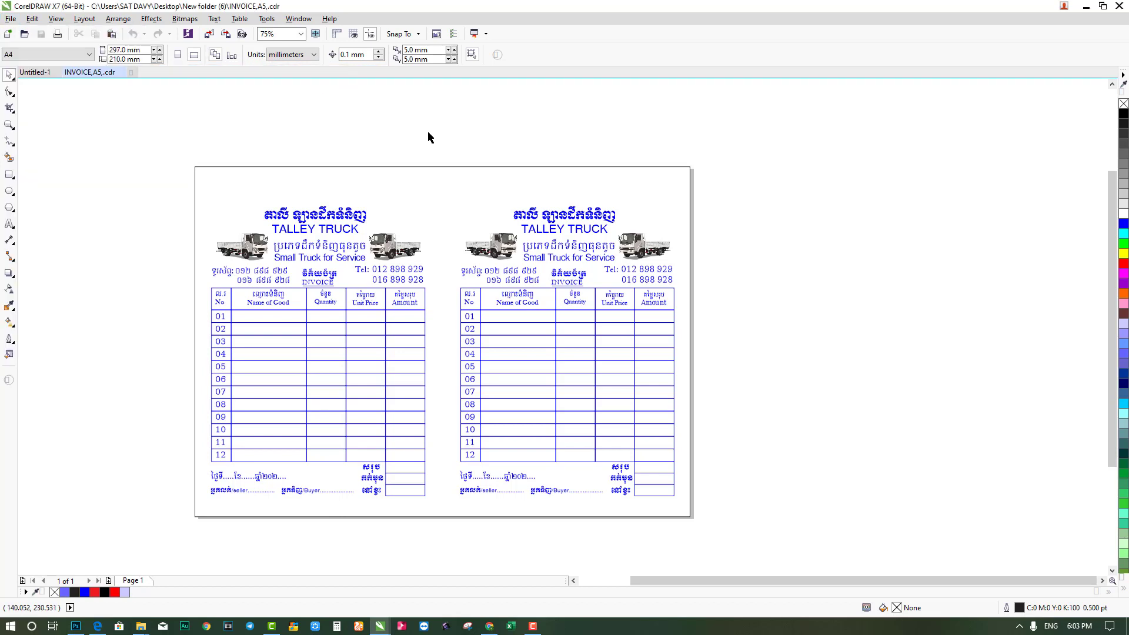
pyautogui.click(120, 73)
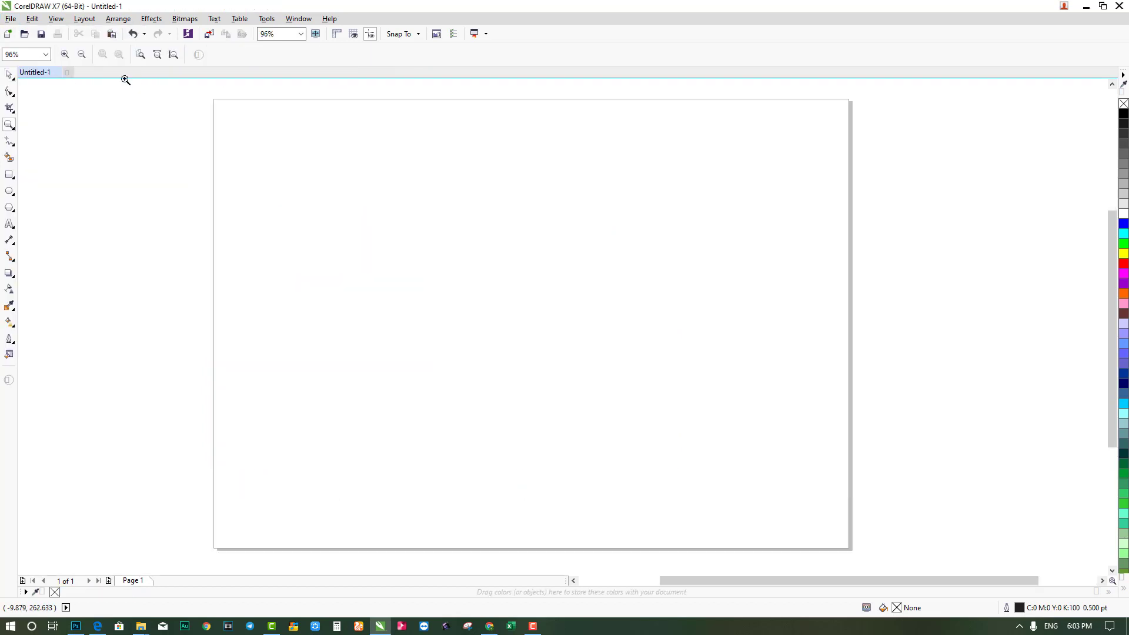
# Reopen New folder (6)\INVOICE,A5,.cdr from the list of recent files.
pyautogui.click(11, 20)
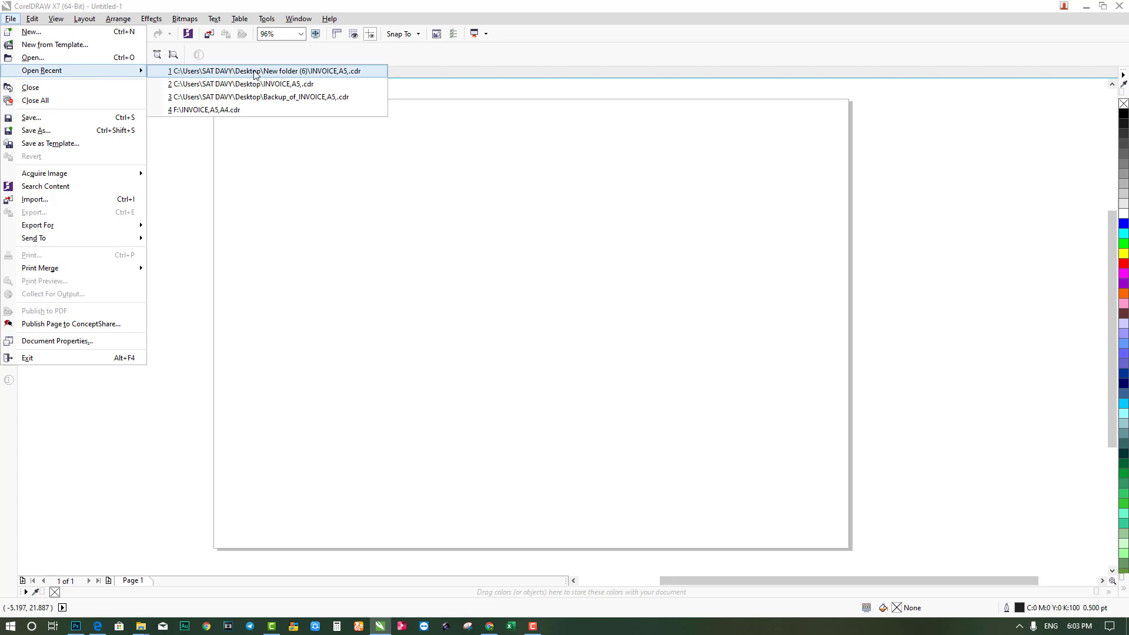
pyautogui.click(302, 73)
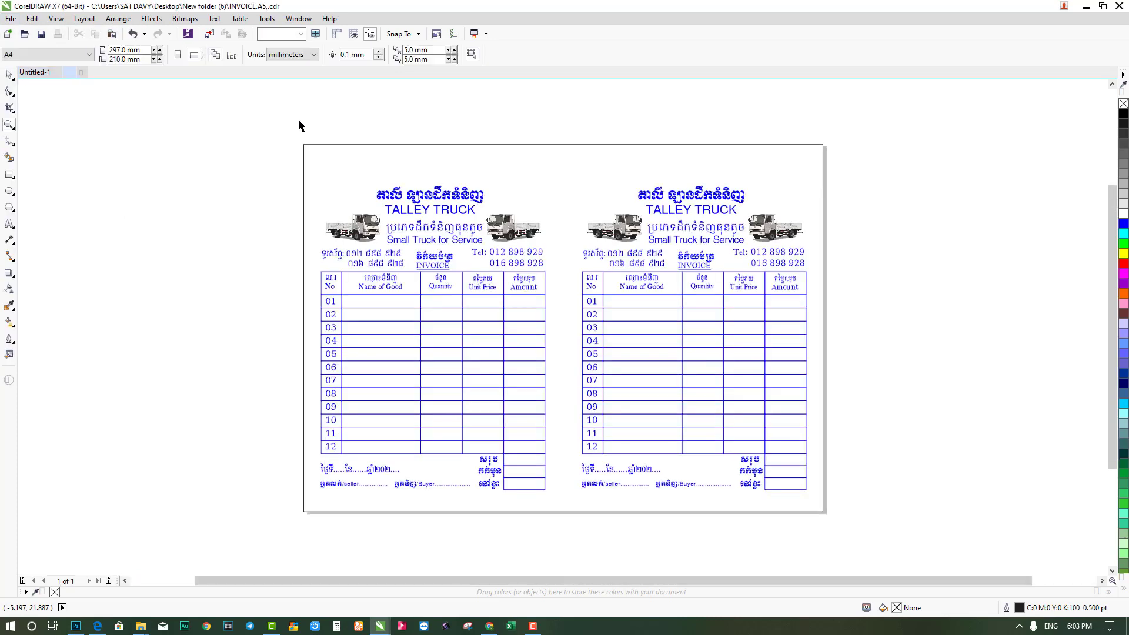
pyautogui.moveTo(414, 272); pyautogui.dragTo(831, 536)
pyautogui.click(75, 130)
pyautogui.click(11, 18)
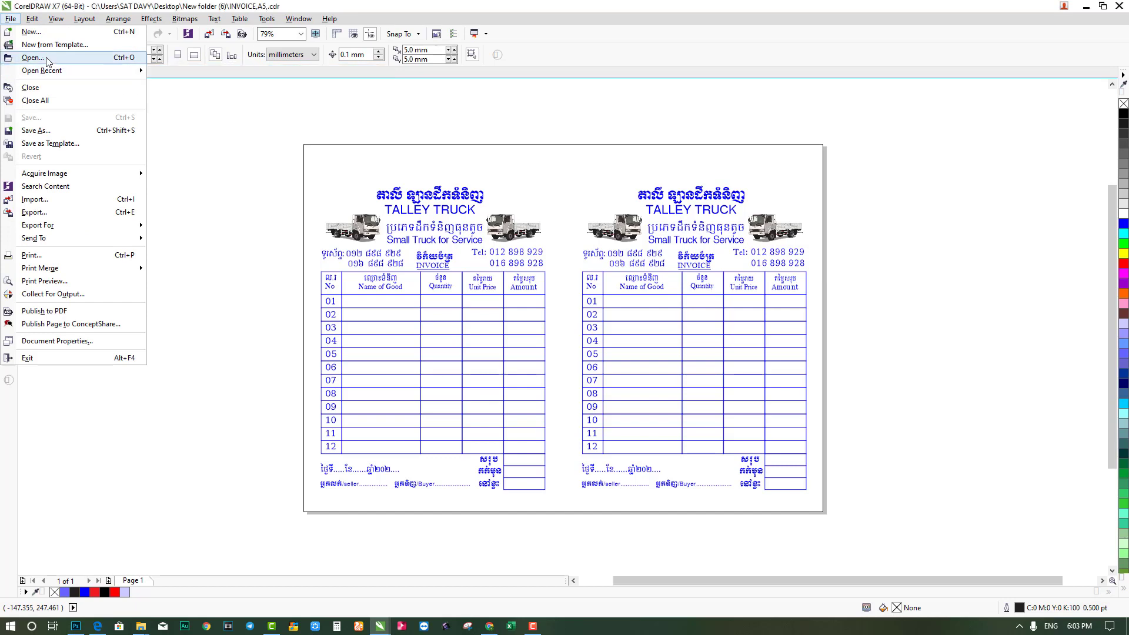
pyautogui.click(30, 31)
pyautogui.click(10, 19)
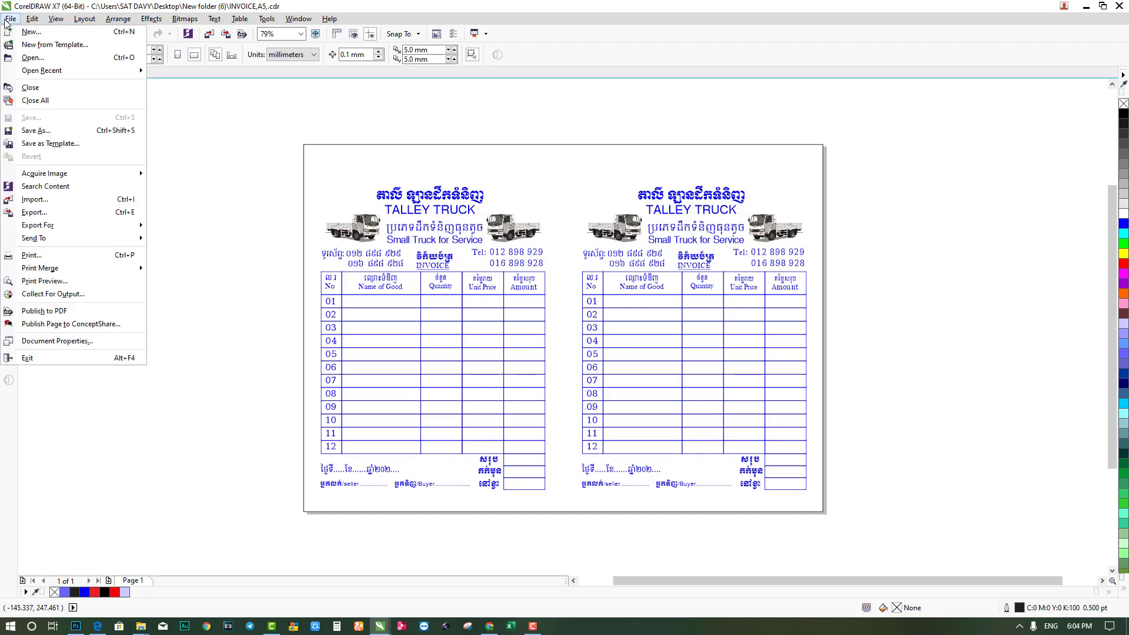
pyautogui.click(23, 57)
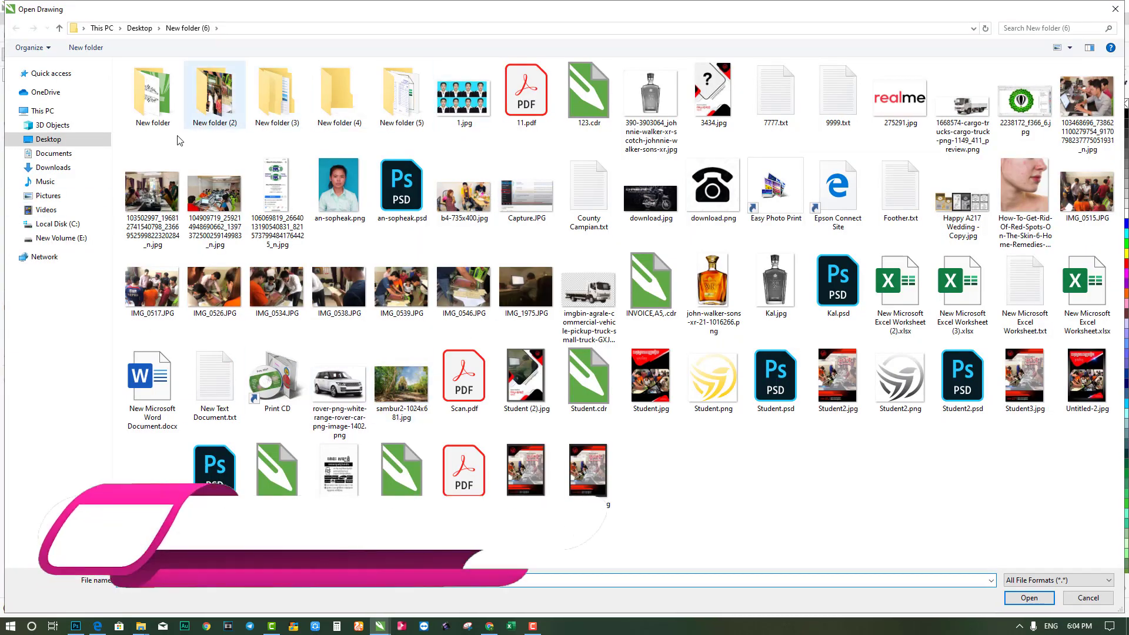
pyautogui.doubleClick(650, 285)
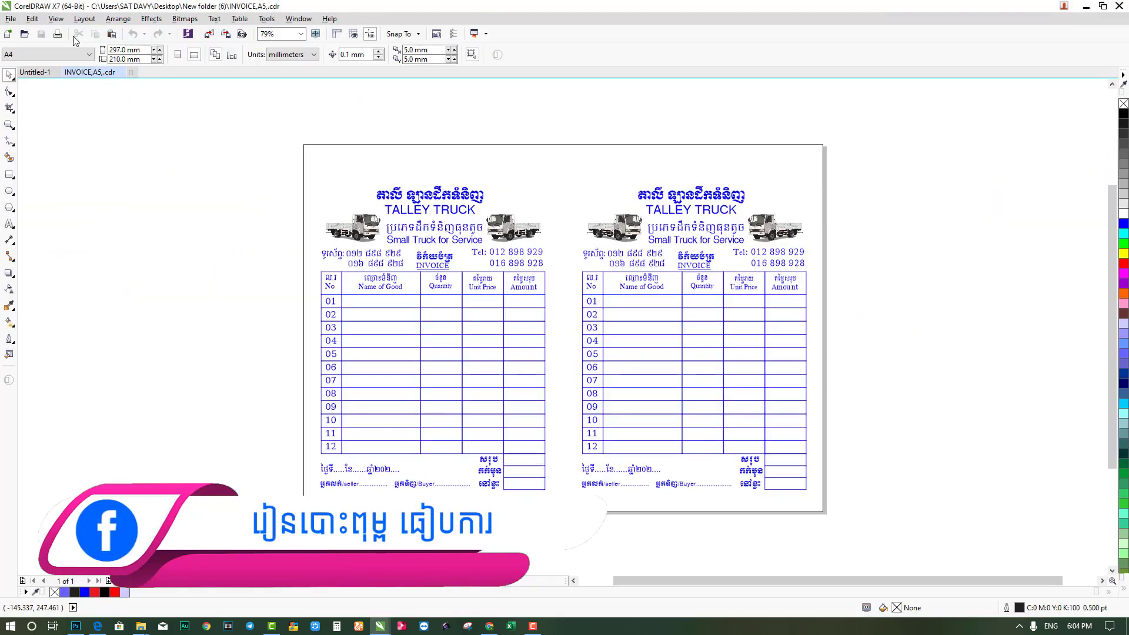
pyautogui.click(10, 19)
pyautogui.click(47, 199)
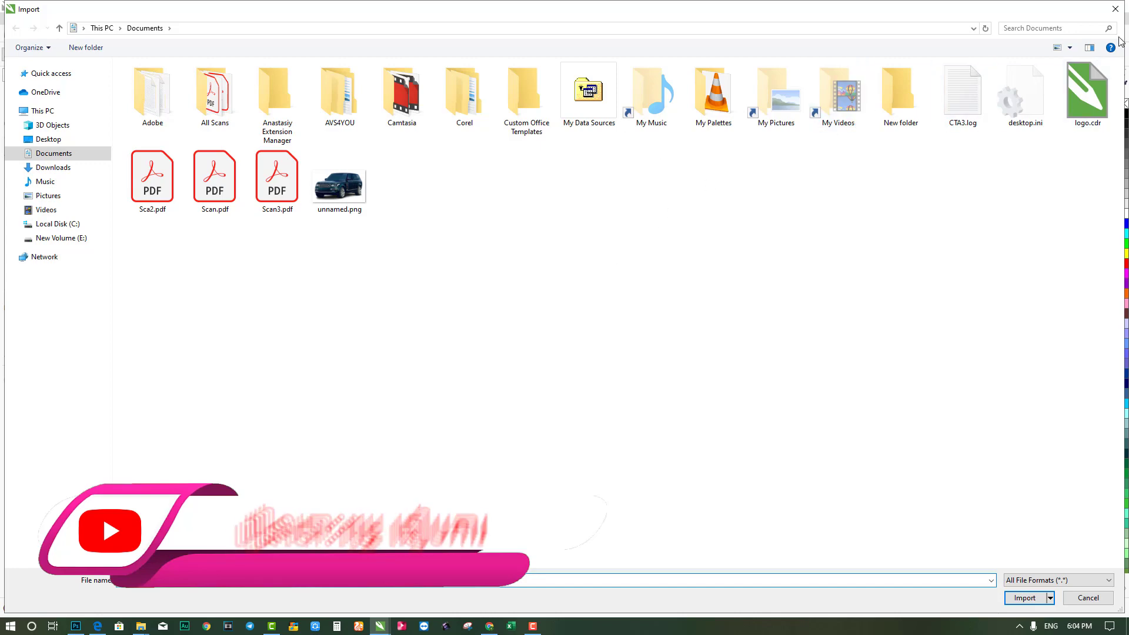
pyautogui.click(1115, 9)
# Try to open the first of the two red-and-black poster JPGs with Khmer names in New folder (6) as a drawing.
pyautogui.click(10, 19)
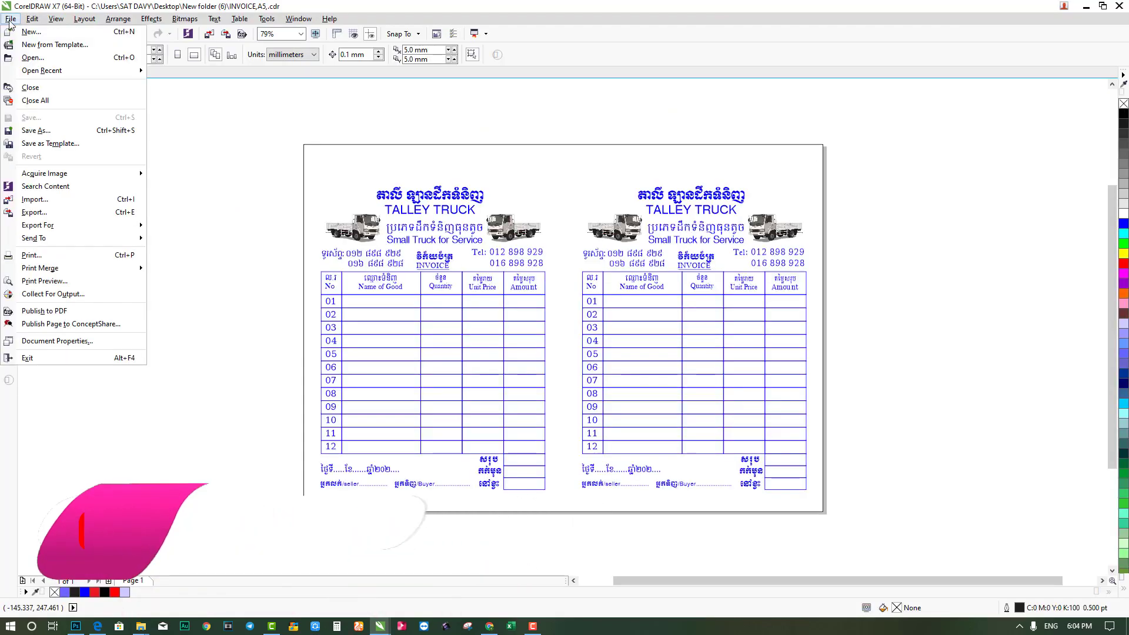
pyautogui.click(29, 59)
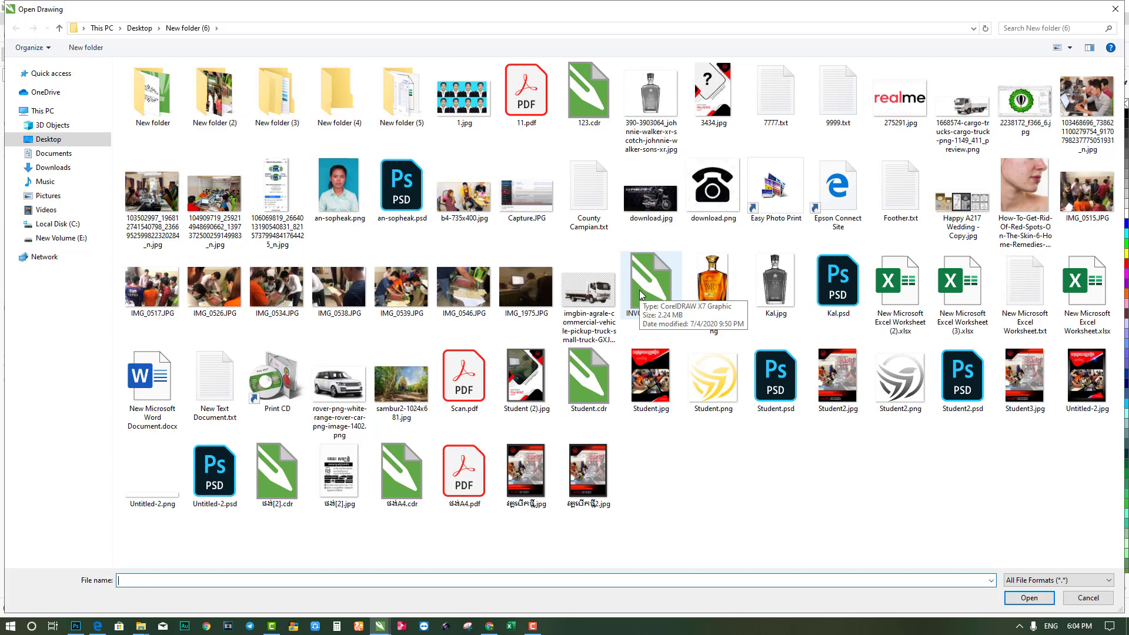
pyautogui.click(525, 473)
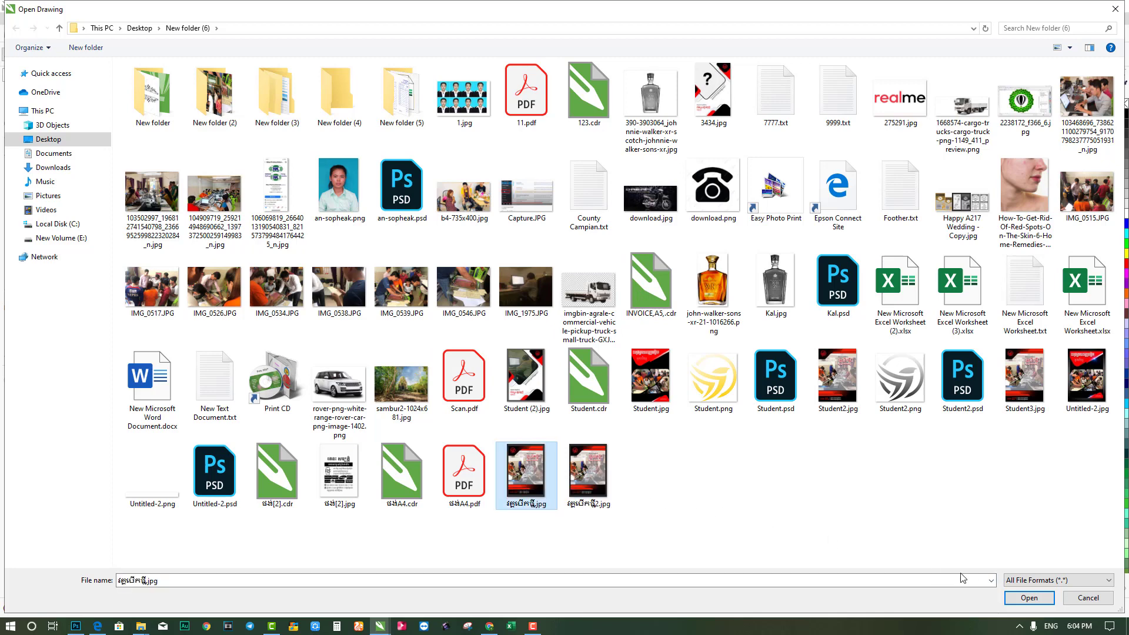
pyautogui.click(1012, 598)
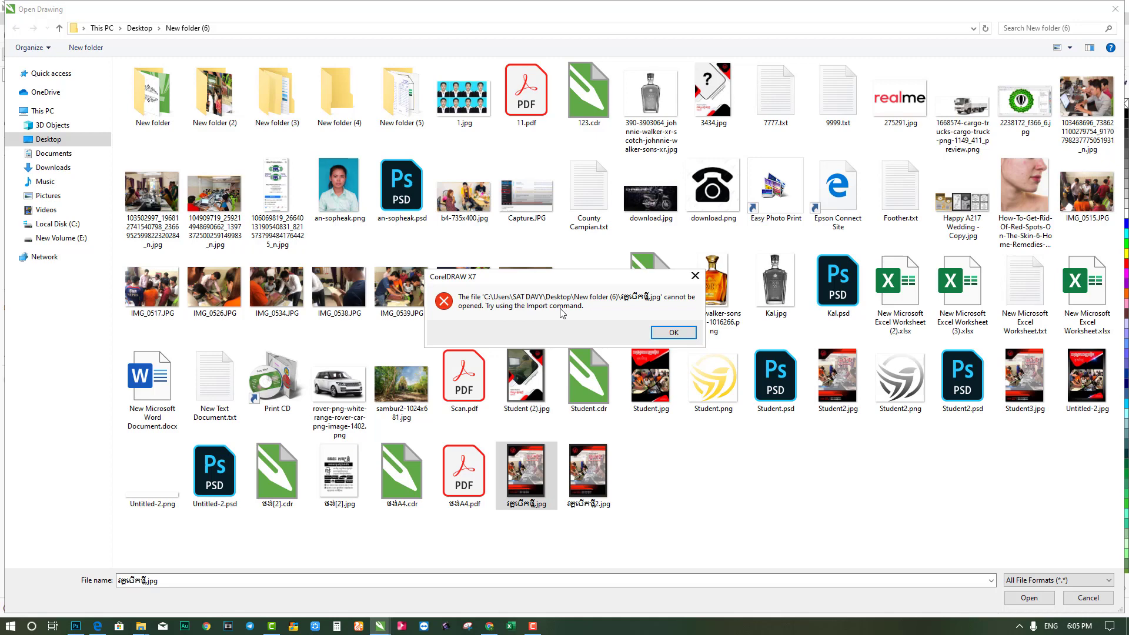
pyautogui.click(670, 332)
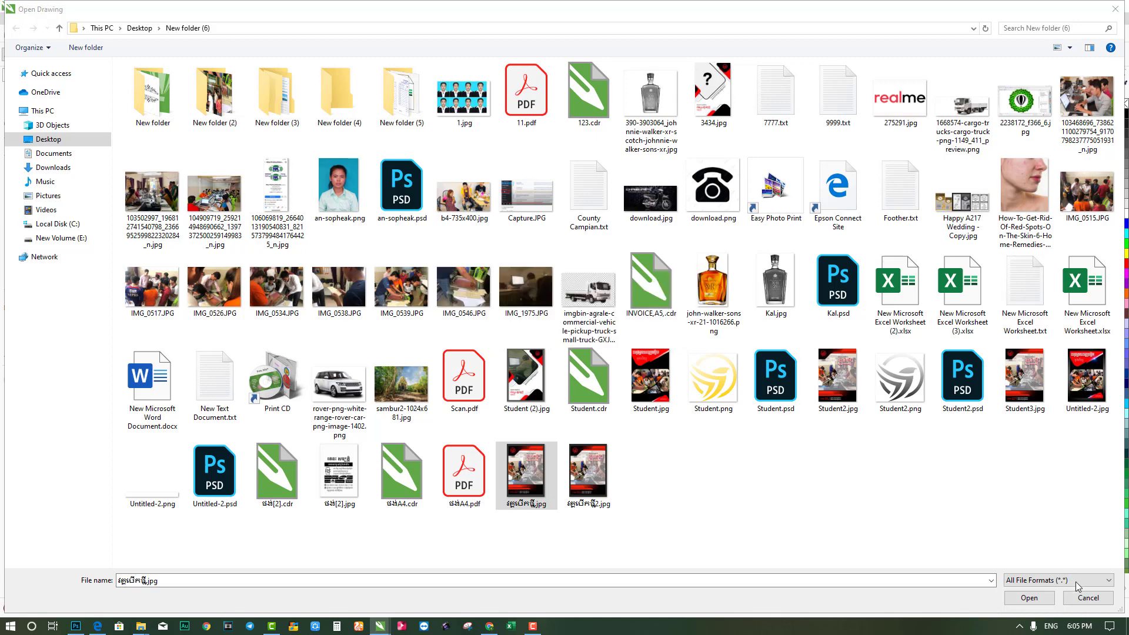
pyautogui.click(1082, 598)
# Import the first red-and-black poster JPG with a Khmer name from Desktop\New folder (6), placing it at original size over the invoice page's left part.
pyautogui.click(10, 20)
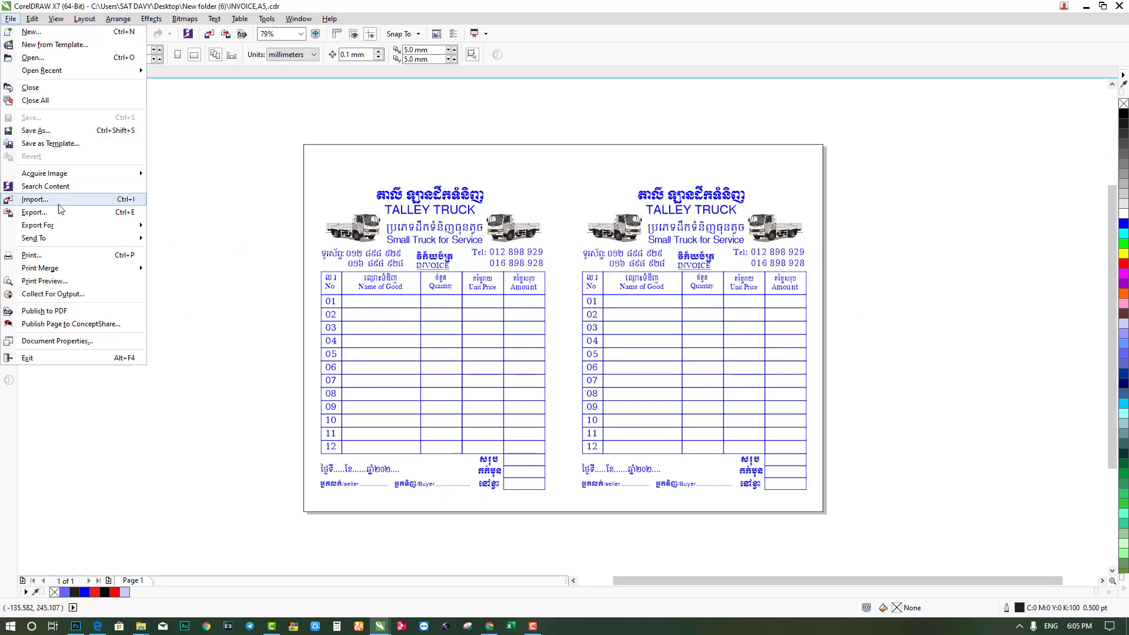
pyautogui.click(35, 200)
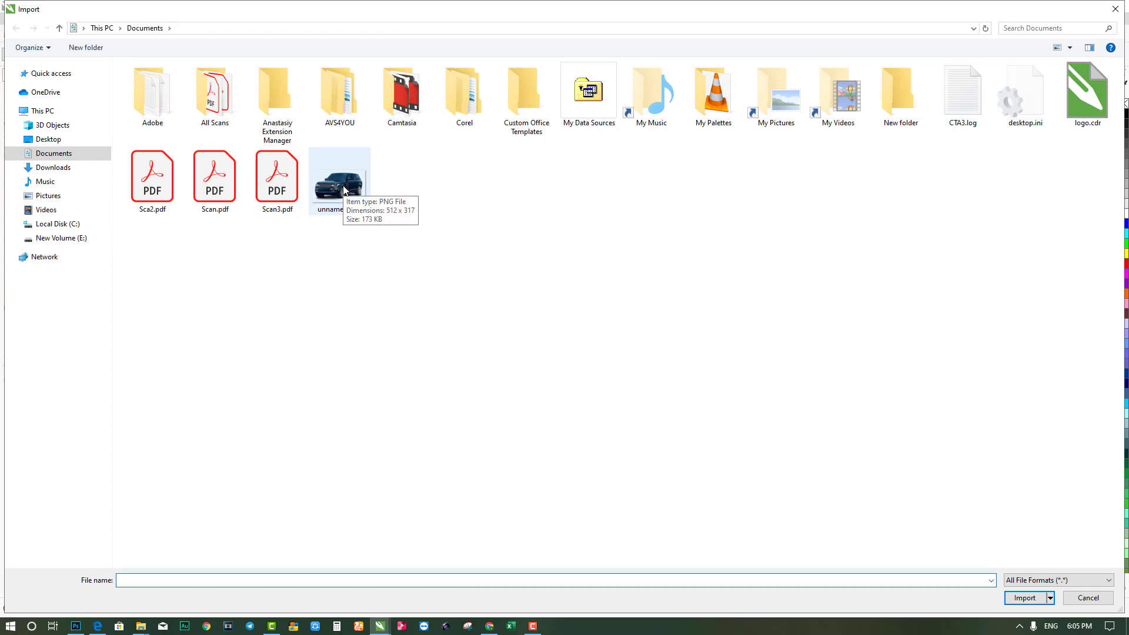
pyautogui.click(49, 139)
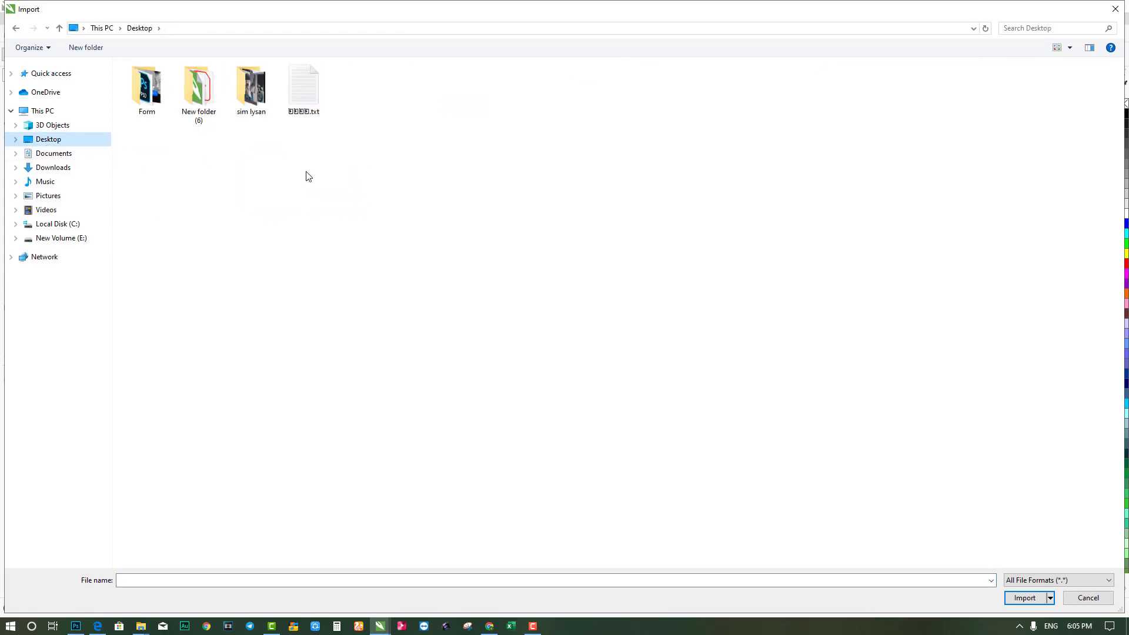
pyautogui.doubleClick(221, 127)
pyautogui.click(537, 465)
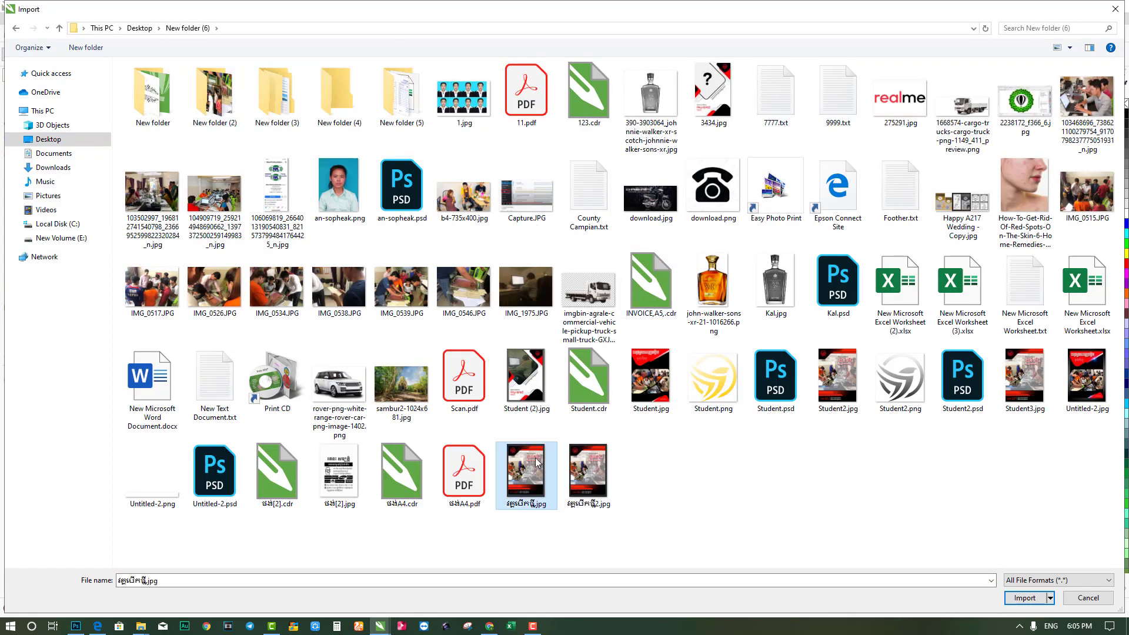
pyautogui.doubleClick(537, 465)
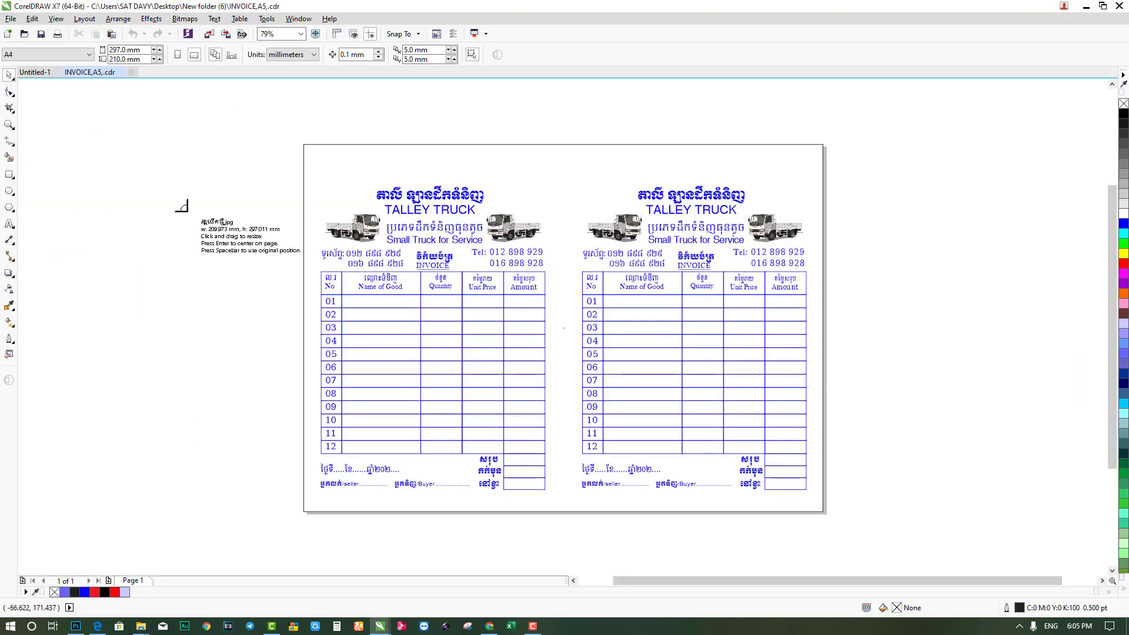
pyautogui.click(182, 207)
pyautogui.scroll(-3, 245, 227)
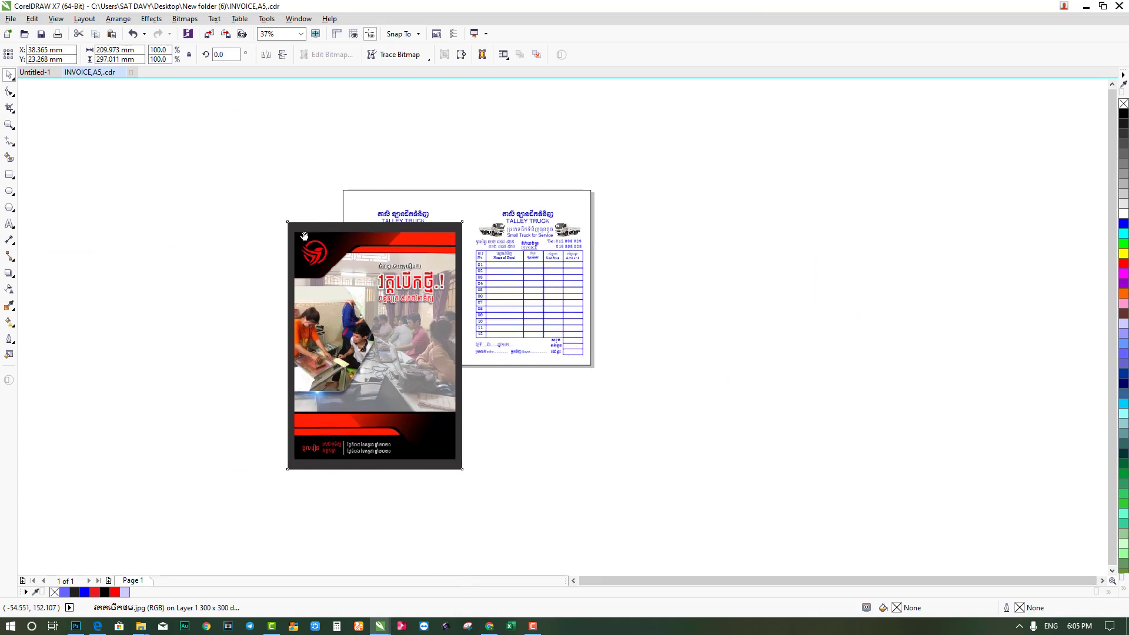
pyautogui.click(213, 222)
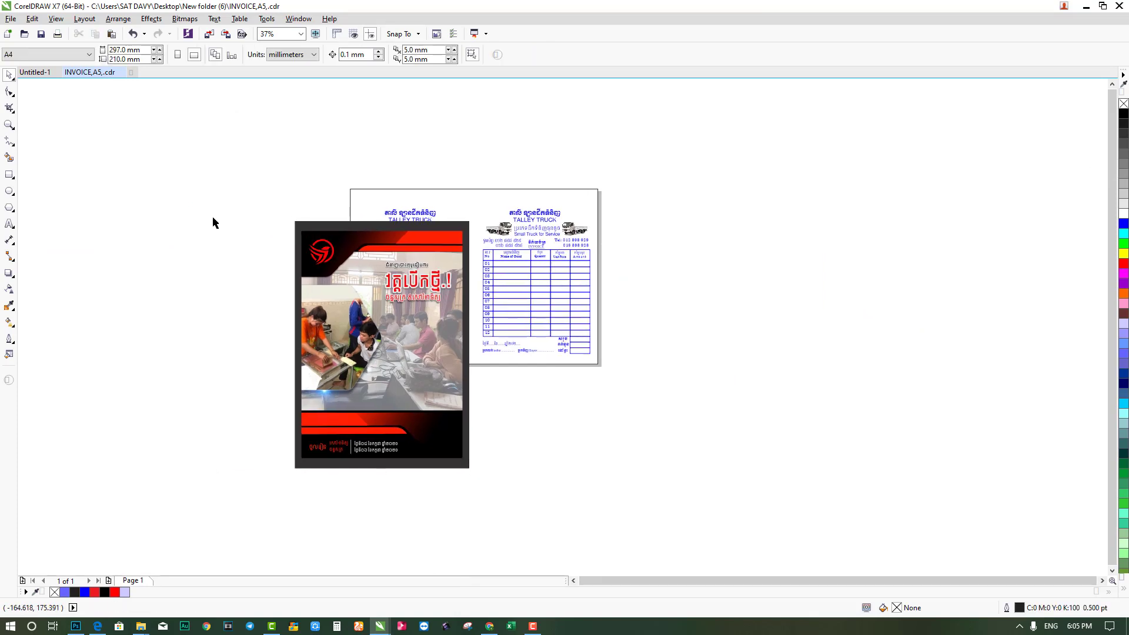
# Delete the imported poster image from the invoice drawing.
pyautogui.click(336, 281)
pyautogui.press('Delete')
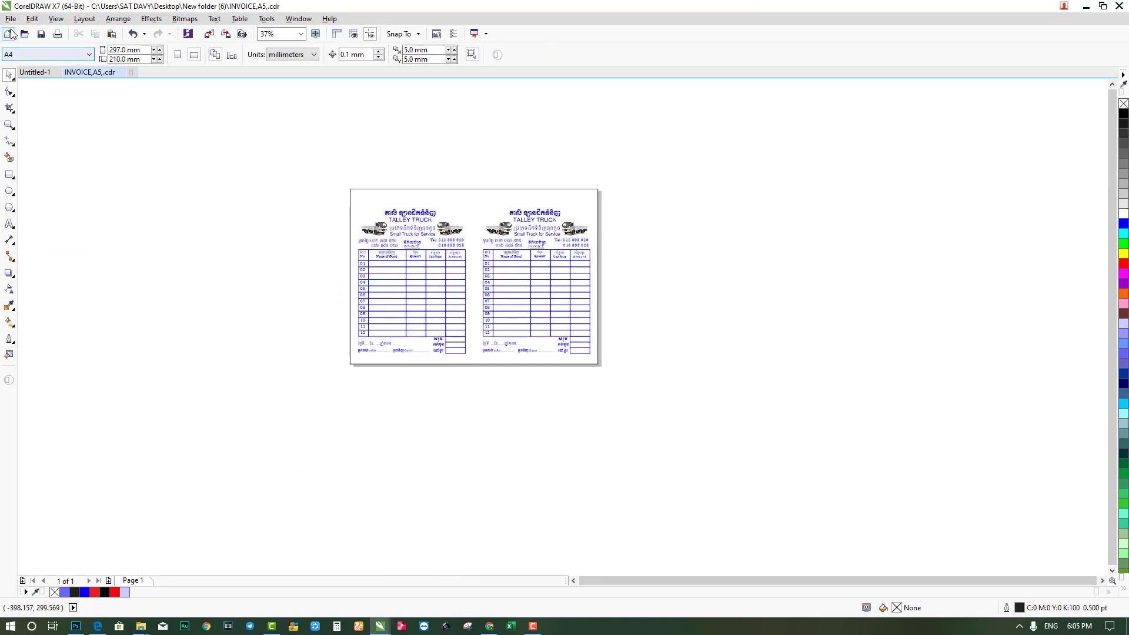
# Compare the Import and Open Drawing dialogs for Desktop\New folder (6), closing each one without choosing a file.
pyautogui.click(10, 18)
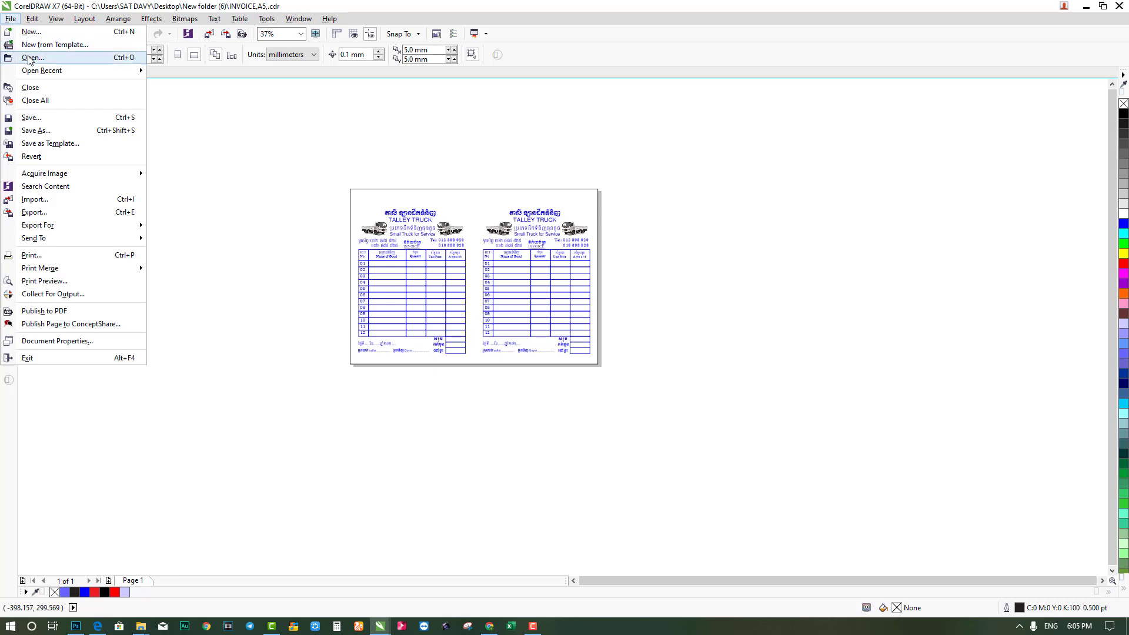
pyautogui.click(34, 201)
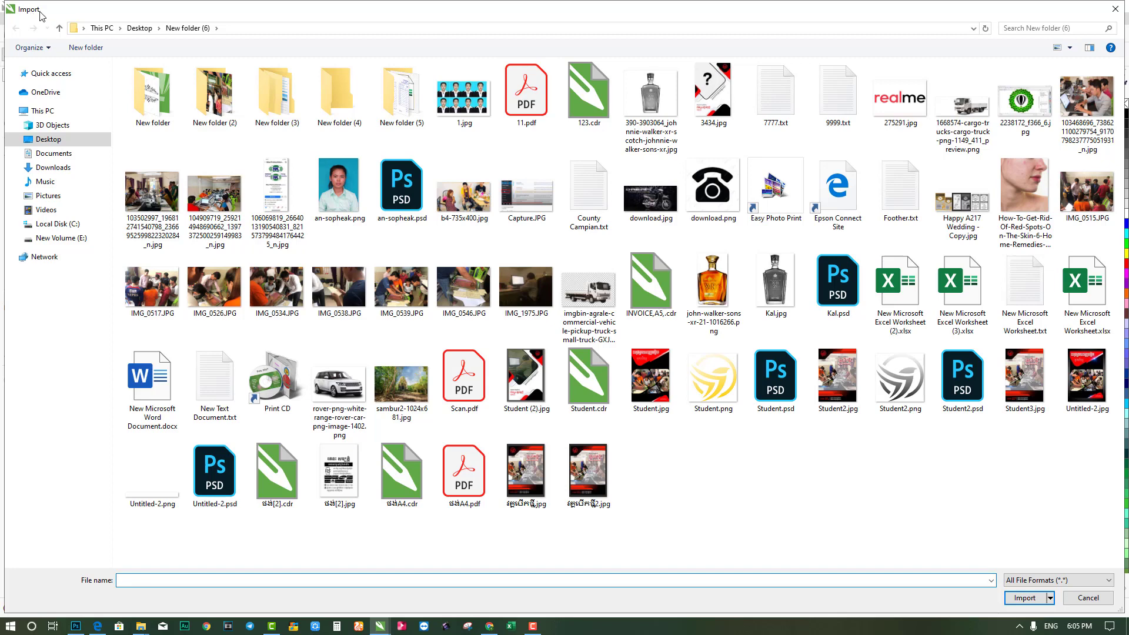
pyautogui.click(1114, 9)
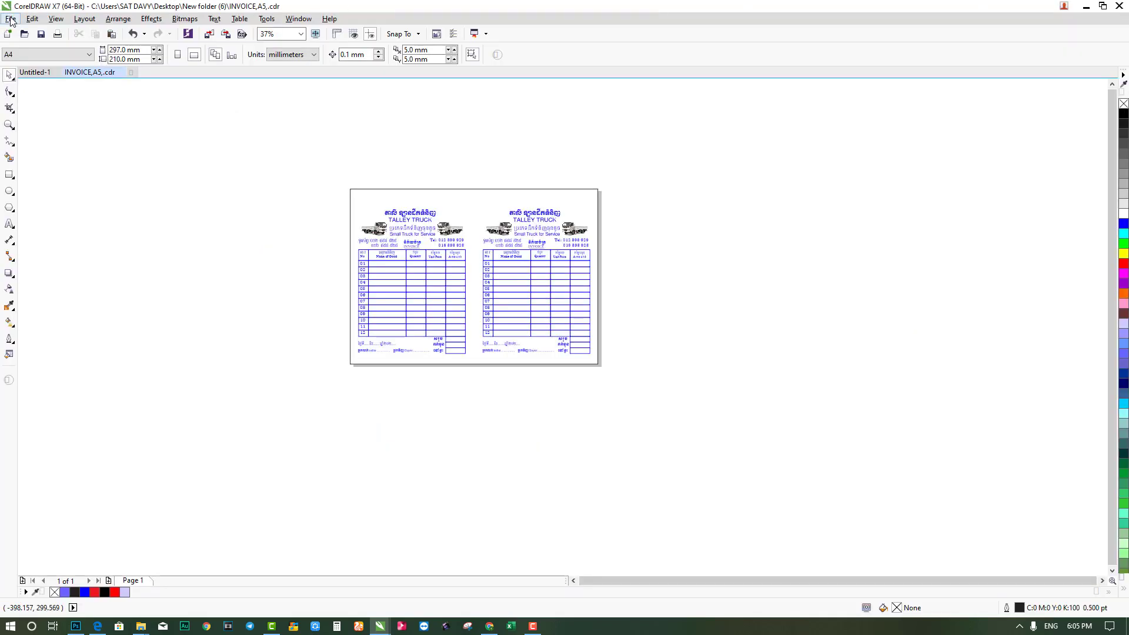
pyautogui.click(32, 18)
pyautogui.moveTo(11, 19)
pyautogui.click(27, 56)
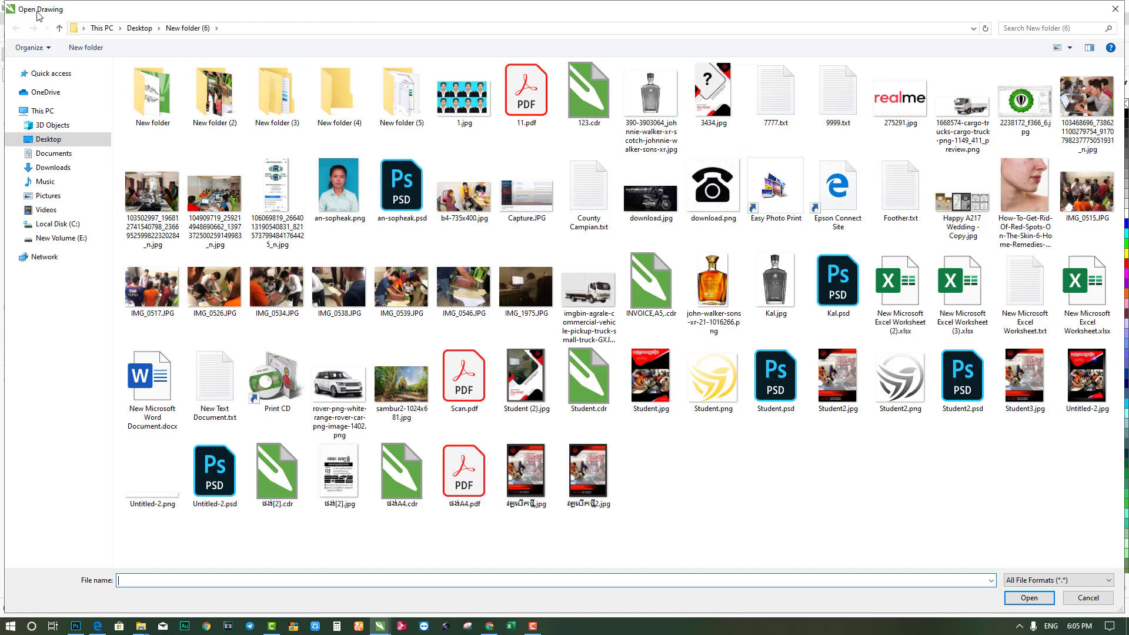
pyautogui.click(1115, 9)
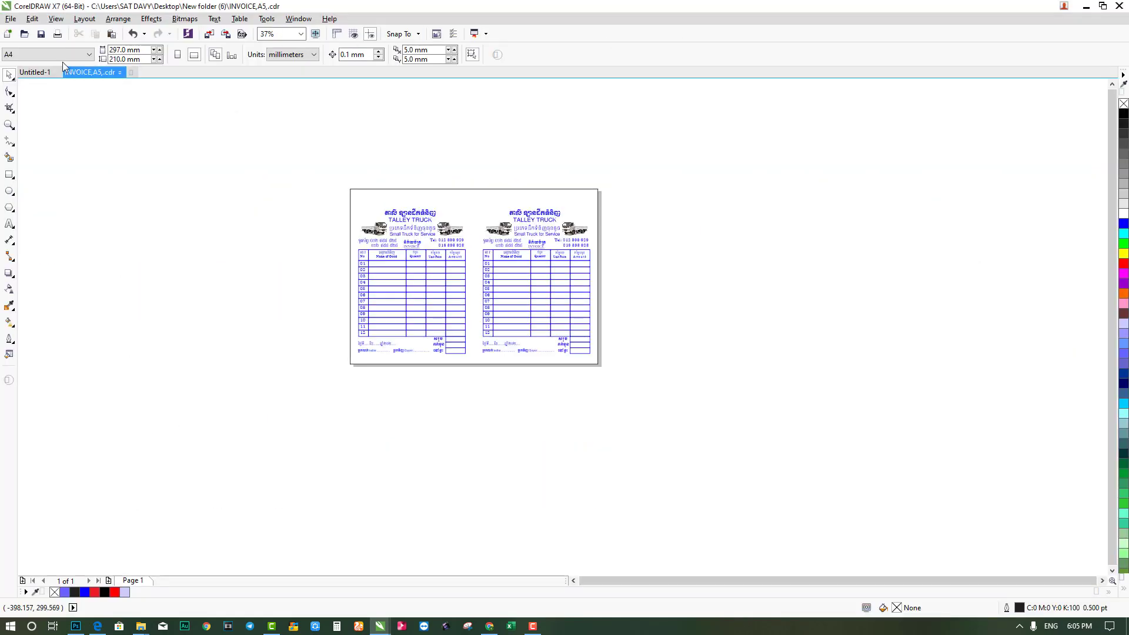
pyautogui.click(11, 19)
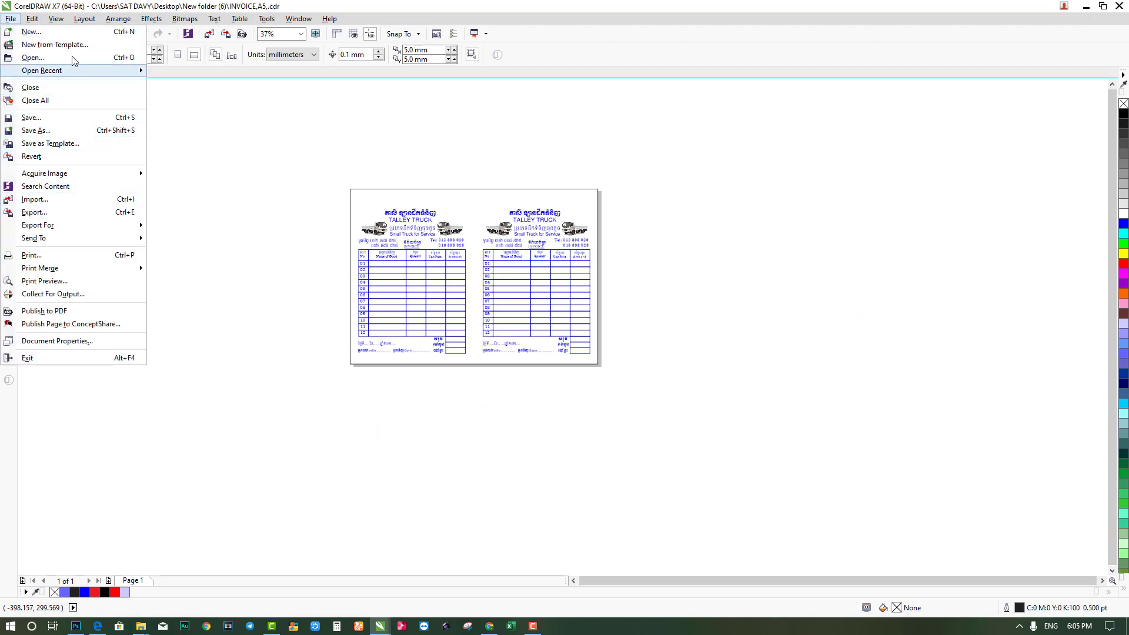
pyautogui.click(234, 244)
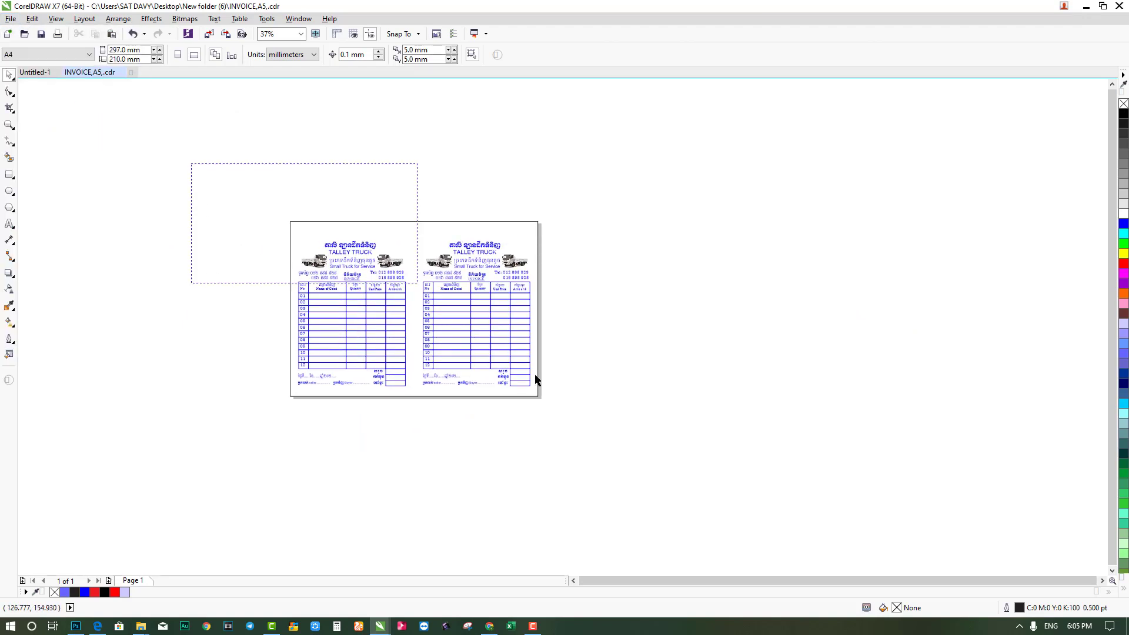
# Select all of the invoice artwork on the page.
pyautogui.moveTo(536, 379); pyautogui.dragTo(694, 447)
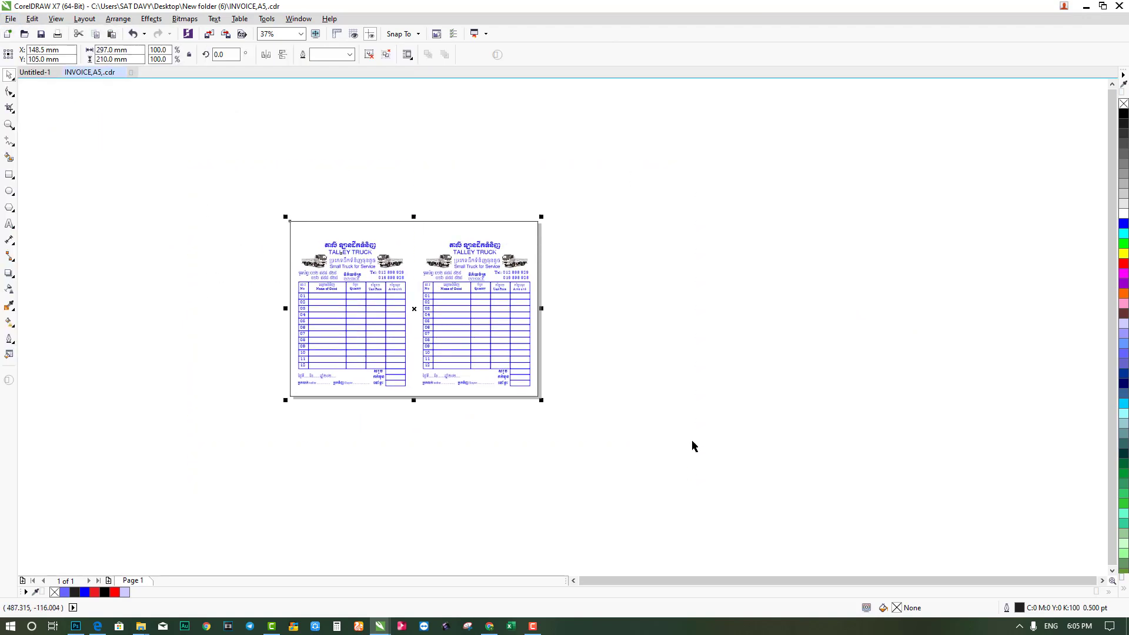
pyautogui.click(859, 192)
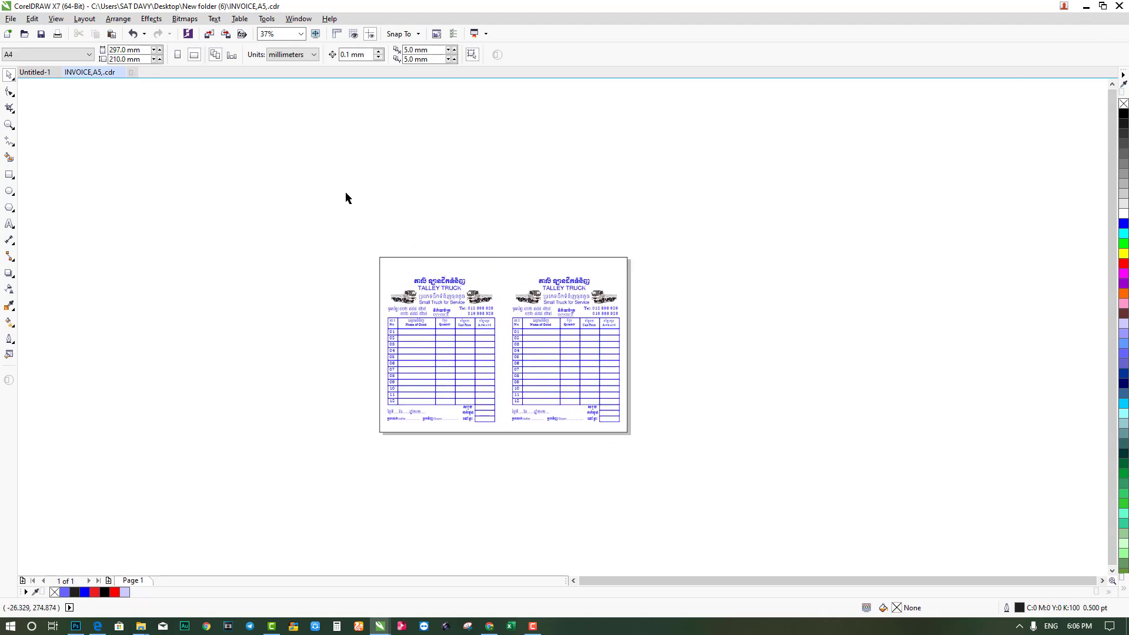
pyautogui.moveTo(341, 195); pyautogui.dragTo(691, 489)
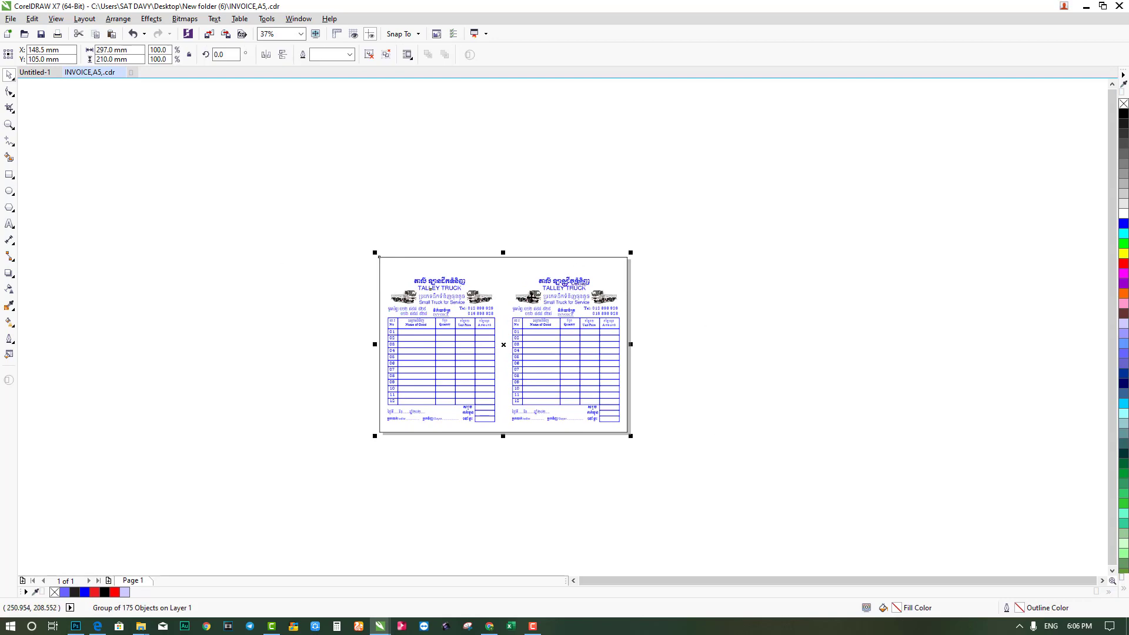
# Switch to File Explorer and open INVOICE,A5,.cdr from New folder (6) on the desktop.
pyautogui.click(1086, 6)
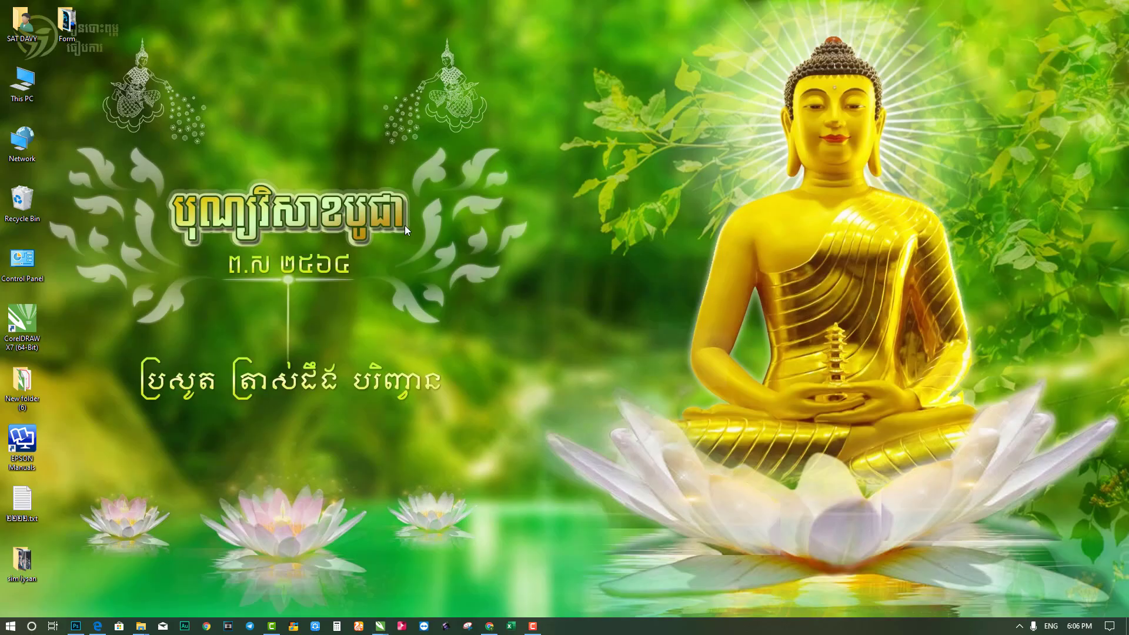
pyautogui.doubleClick(23, 391)
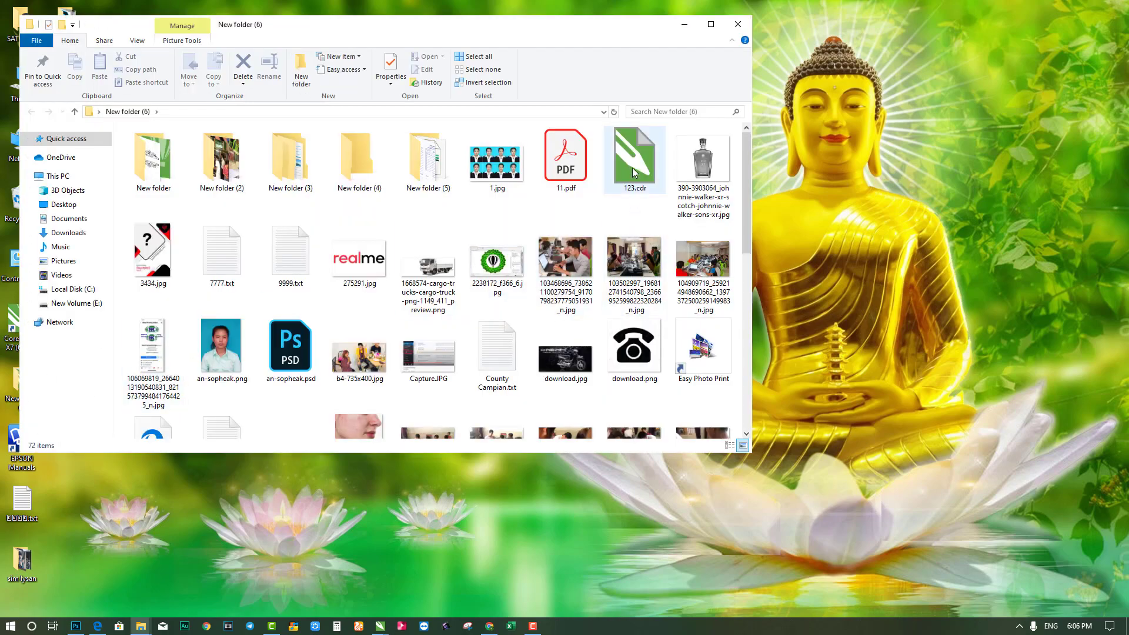
pyautogui.click(635, 173)
pyautogui.scroll(-5, 380, 301)
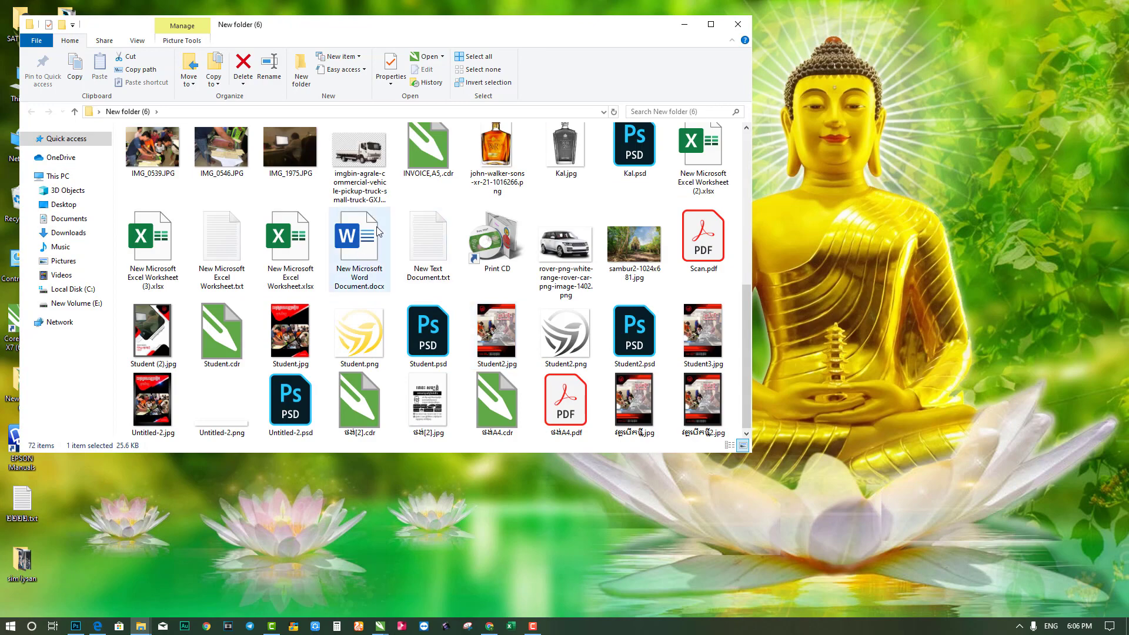
pyautogui.click(431, 175)
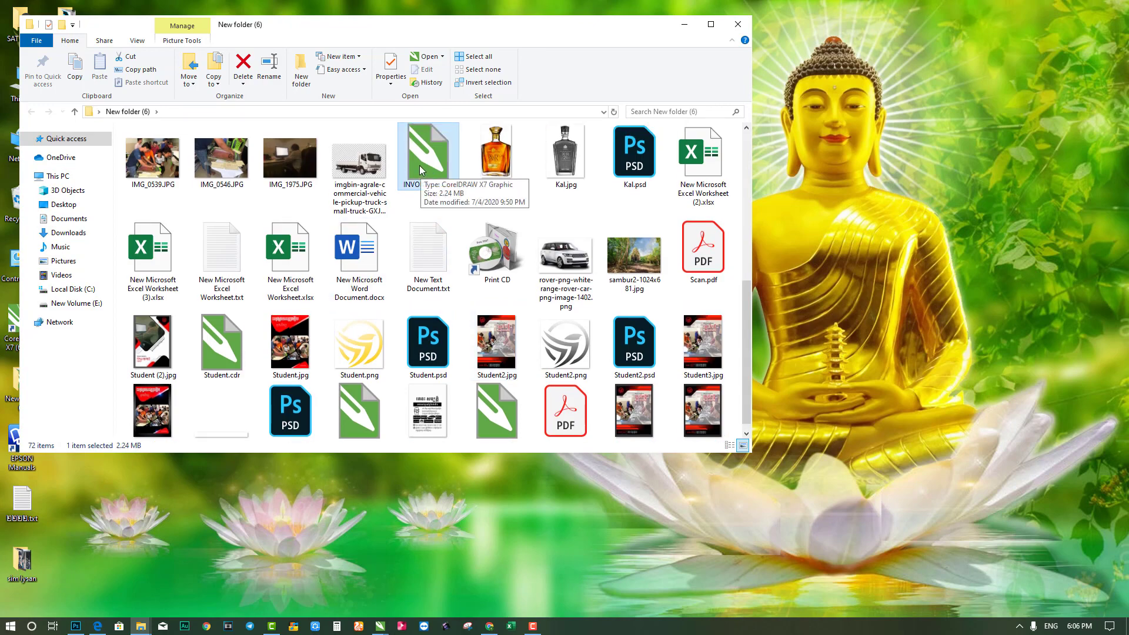
pyautogui.doubleClick(418, 158)
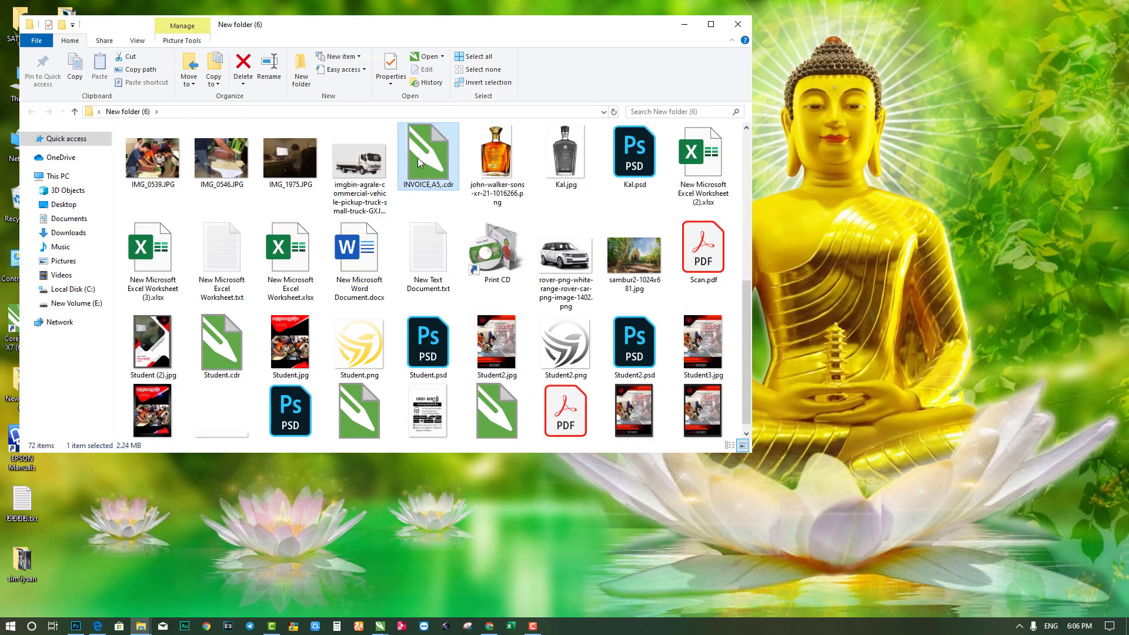
pyautogui.moveTo(306, 202); pyautogui.dragTo(711, 496)
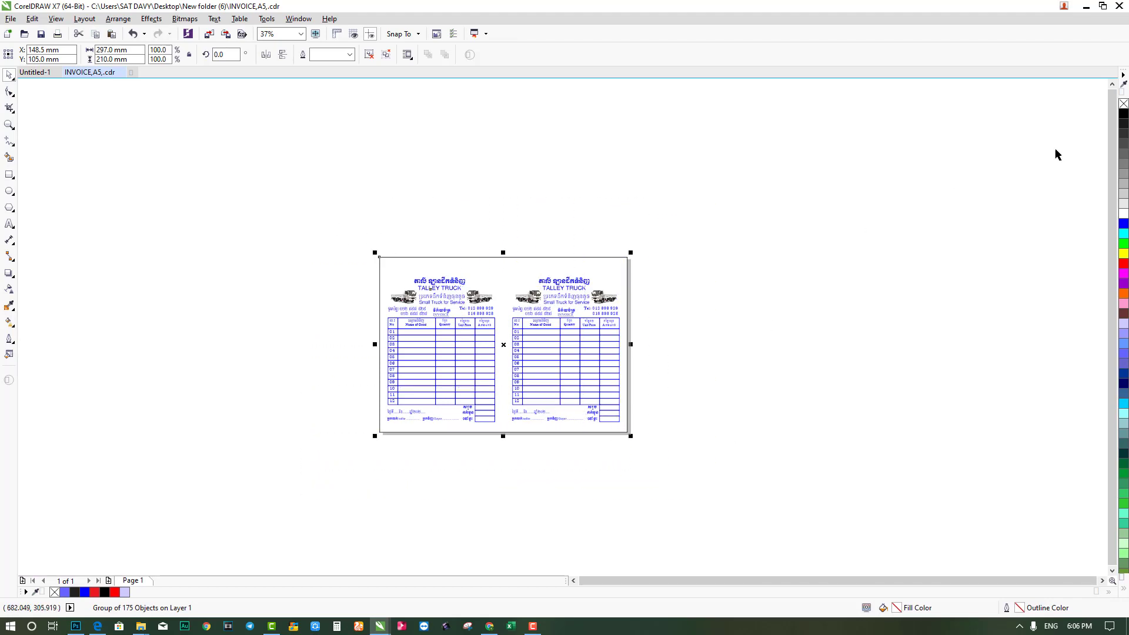
# Return to New folder (6) in File Explorer and open INVOICE,A5,.cdr, choosing CorelDRAW X7 (64-Bit) as the program.
pyautogui.click(1086, 6)
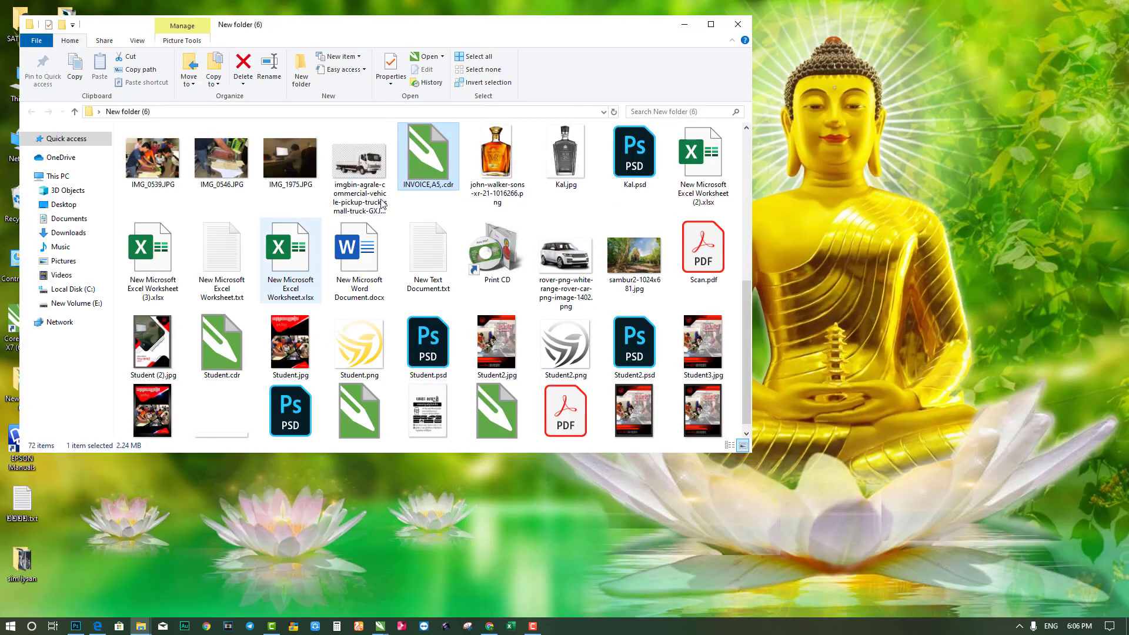
pyautogui.rightClick(440, 148)
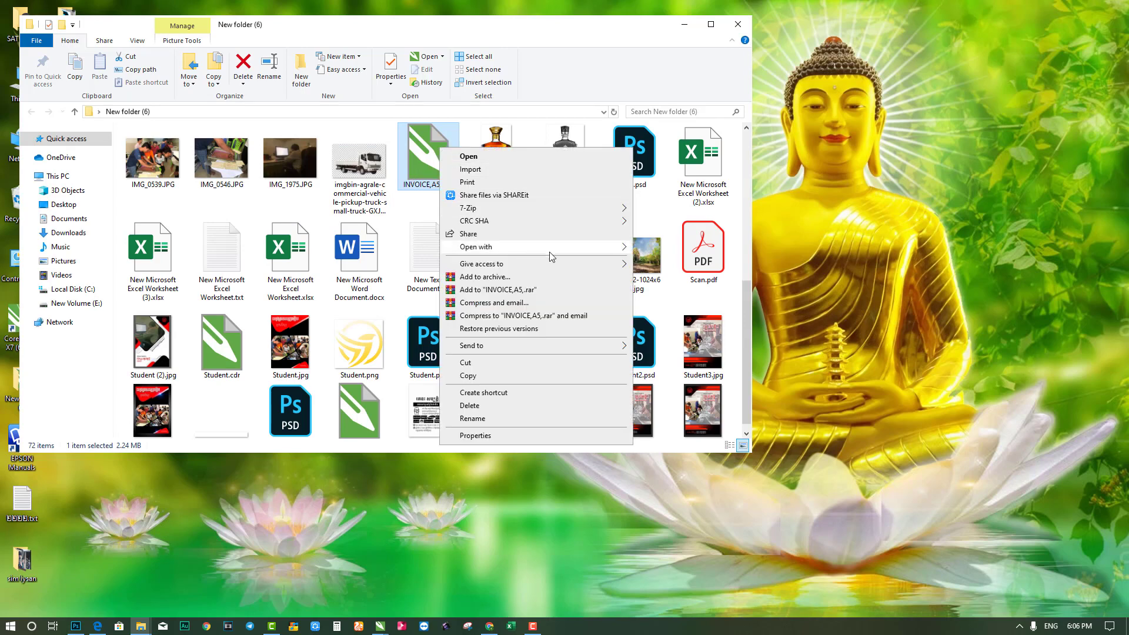
pyautogui.moveTo(550, 249)
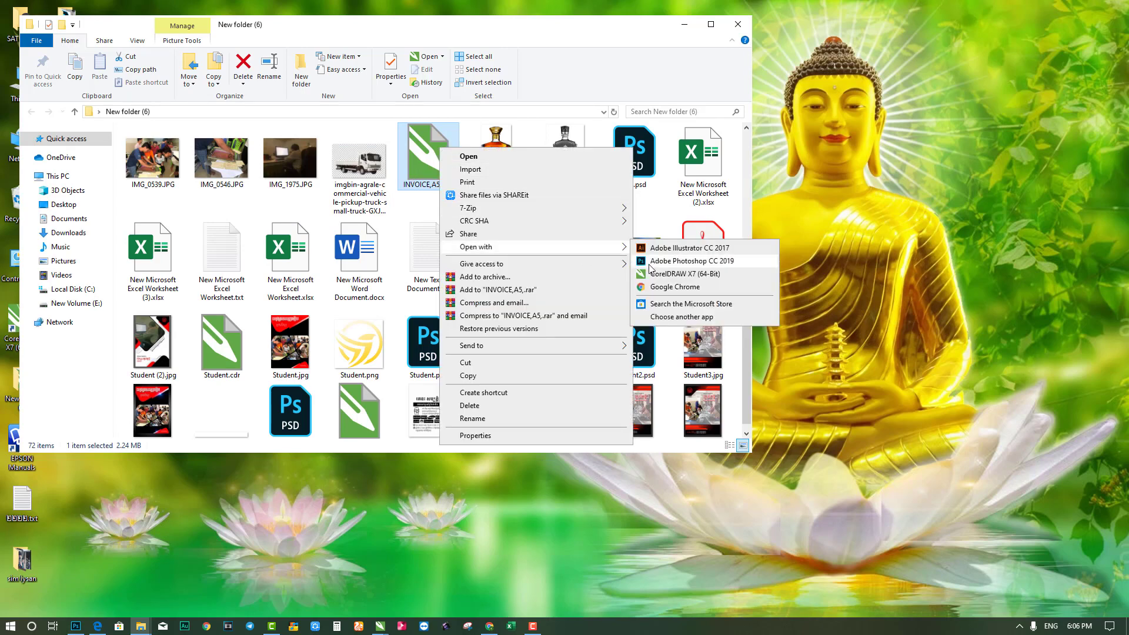
pyautogui.click(692, 274)
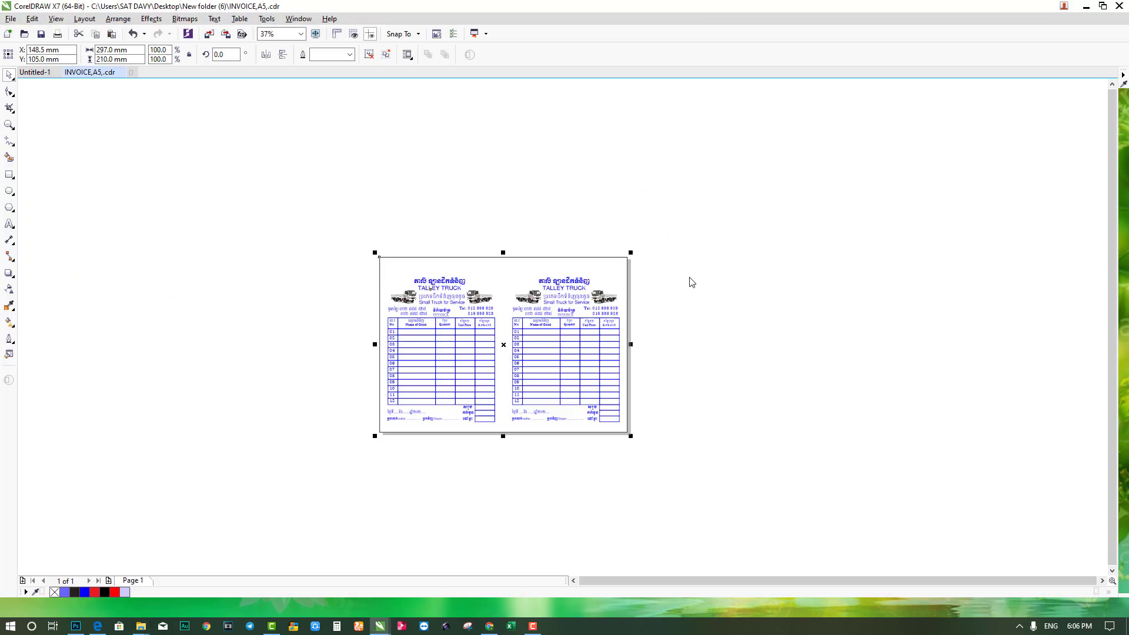
pyautogui.moveTo(317, 189); pyautogui.dragTo(656, 475)
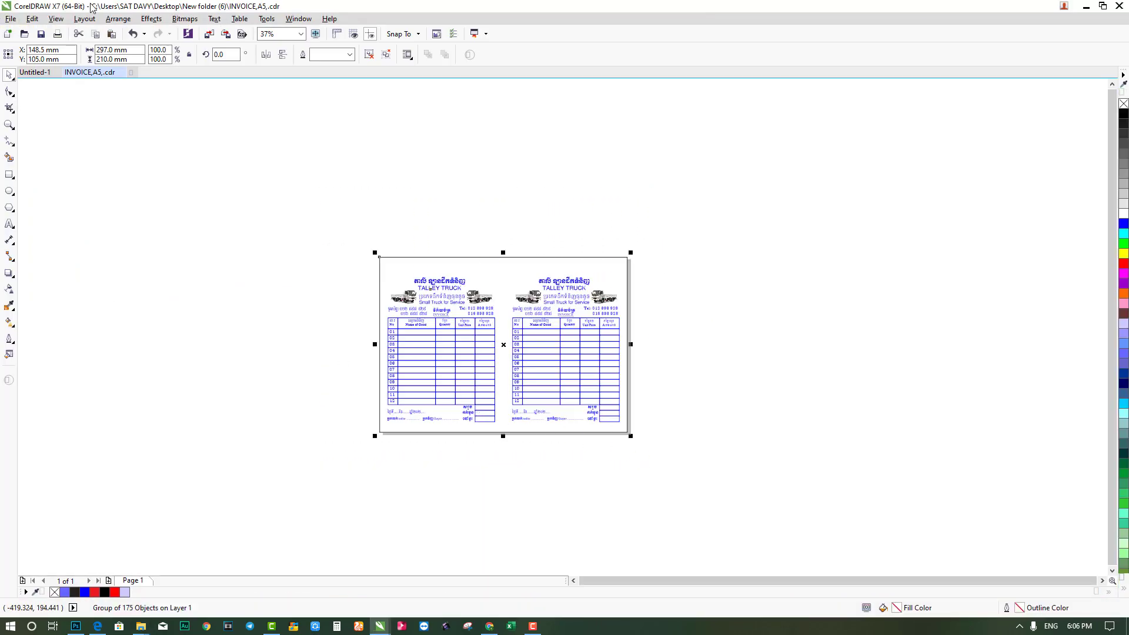
# Bring the first red-and-black Khmer-named poster JPG from New folder (6) into the invoice drawing, left of the page at about X -134, Y 115 mm.
pyautogui.click(1086, 7)
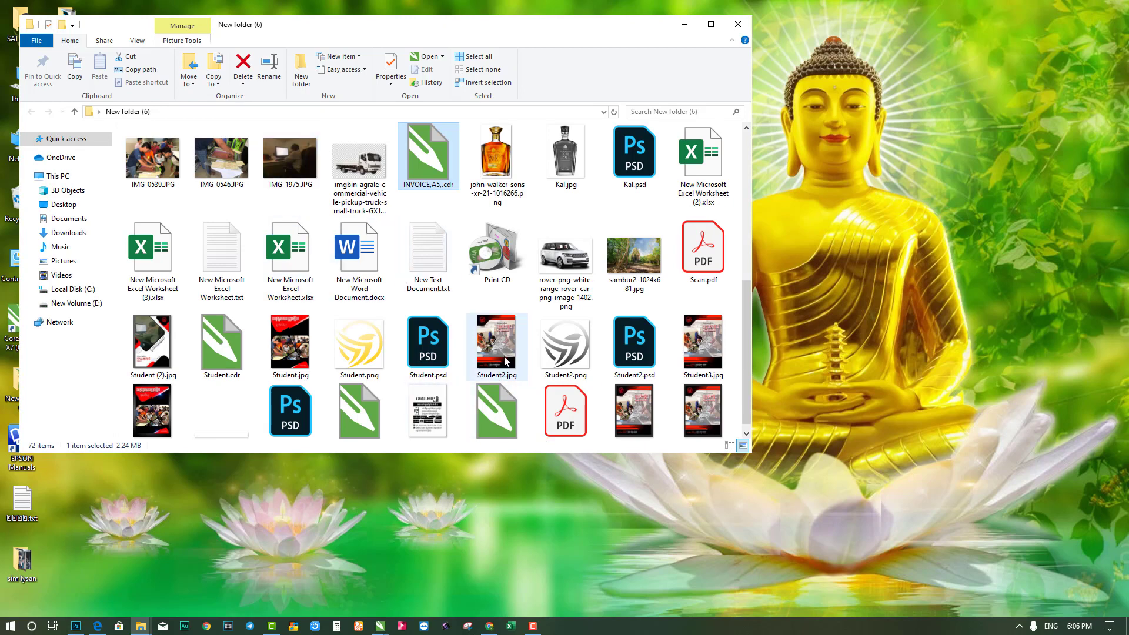
pyautogui.scroll(-1, 478, 361)
pyautogui.click(645, 404)
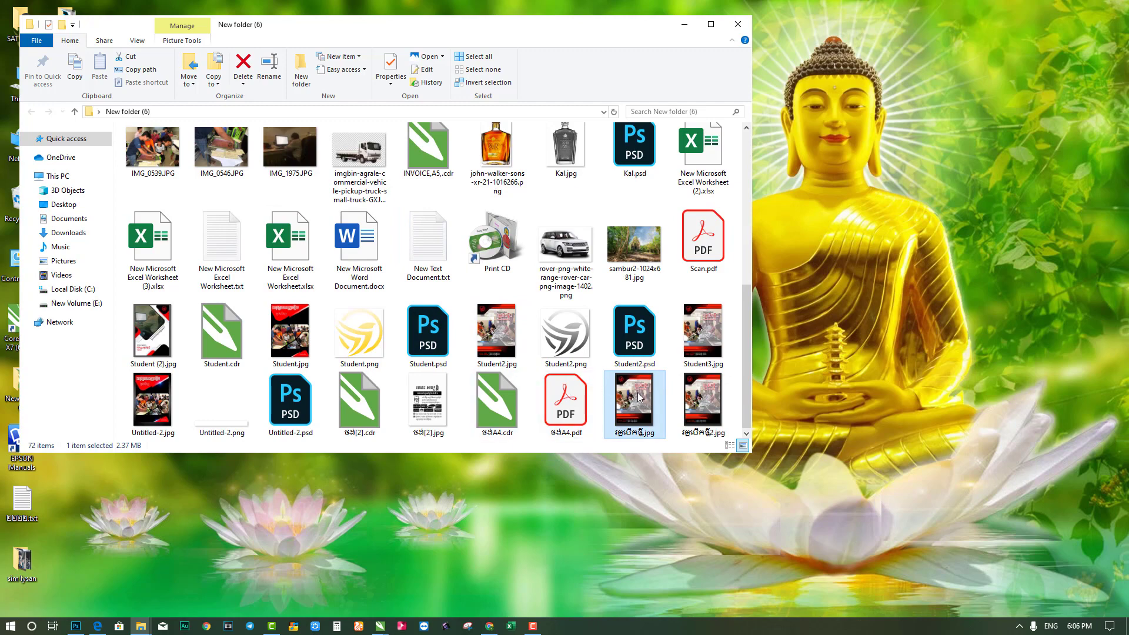
pyautogui.moveTo(628, 390); pyautogui.dragTo(262, 290)
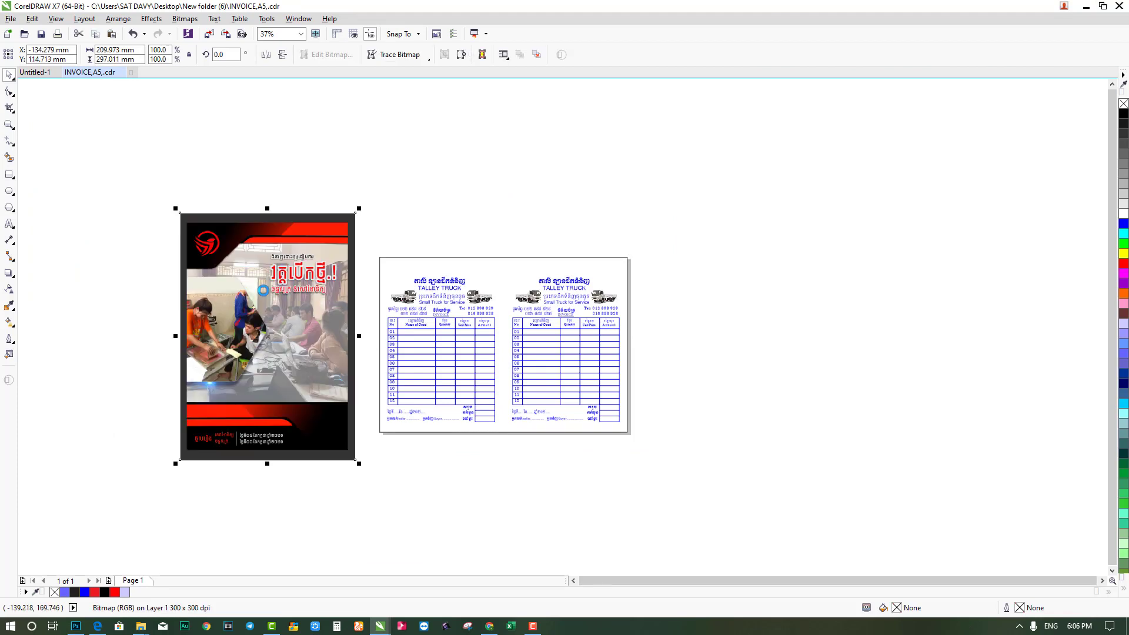
# Open the same poster JPG from New folder (6) with CorelDRAW X7 (64-Bit) as a document of its own.
pyautogui.click(1085, 5)
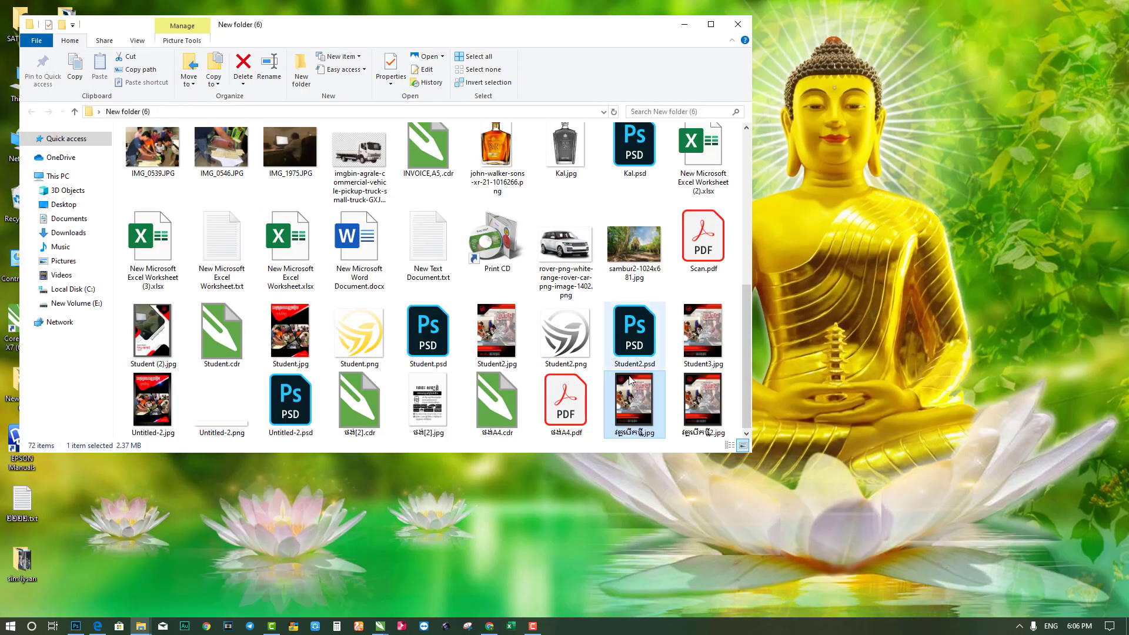
pyautogui.rightClick(634, 397)
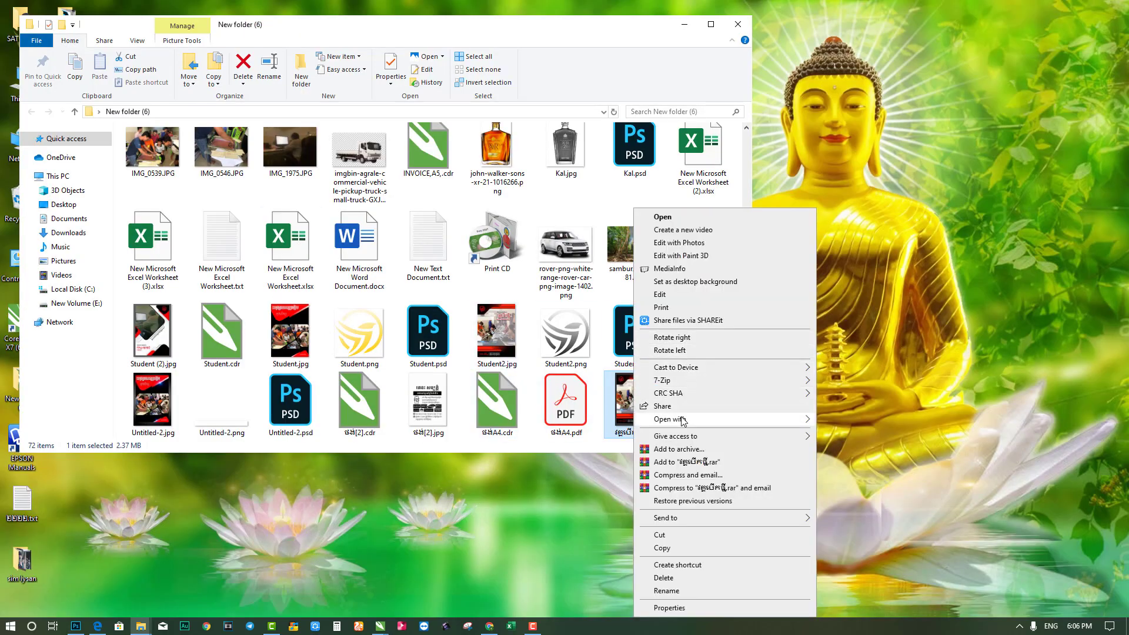
pyautogui.moveTo(698, 421)
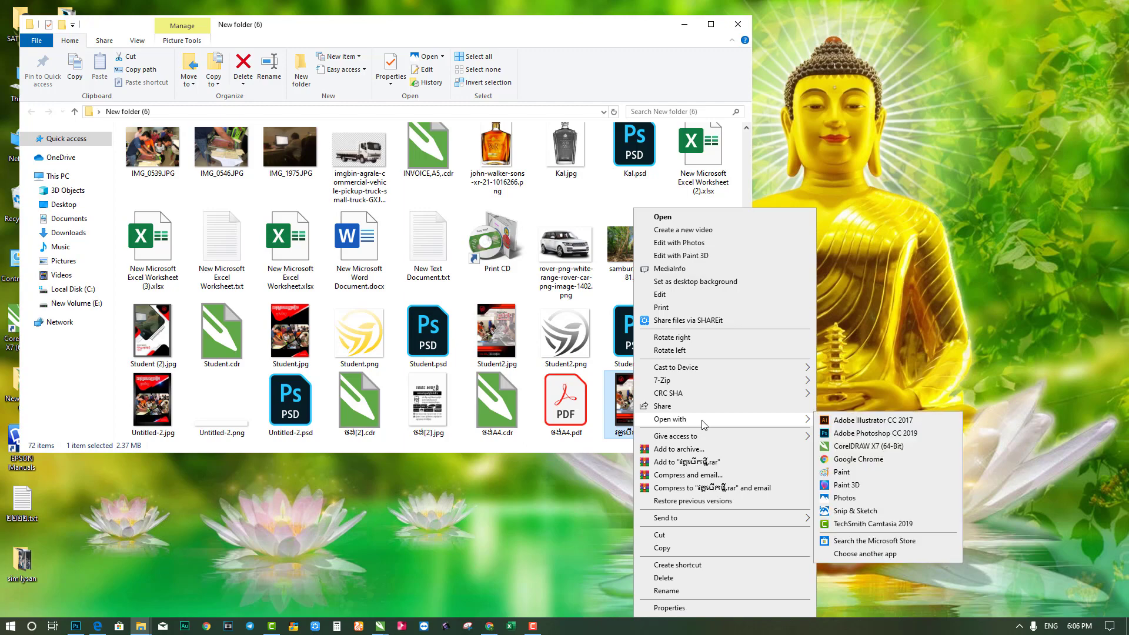
pyautogui.click(854, 447)
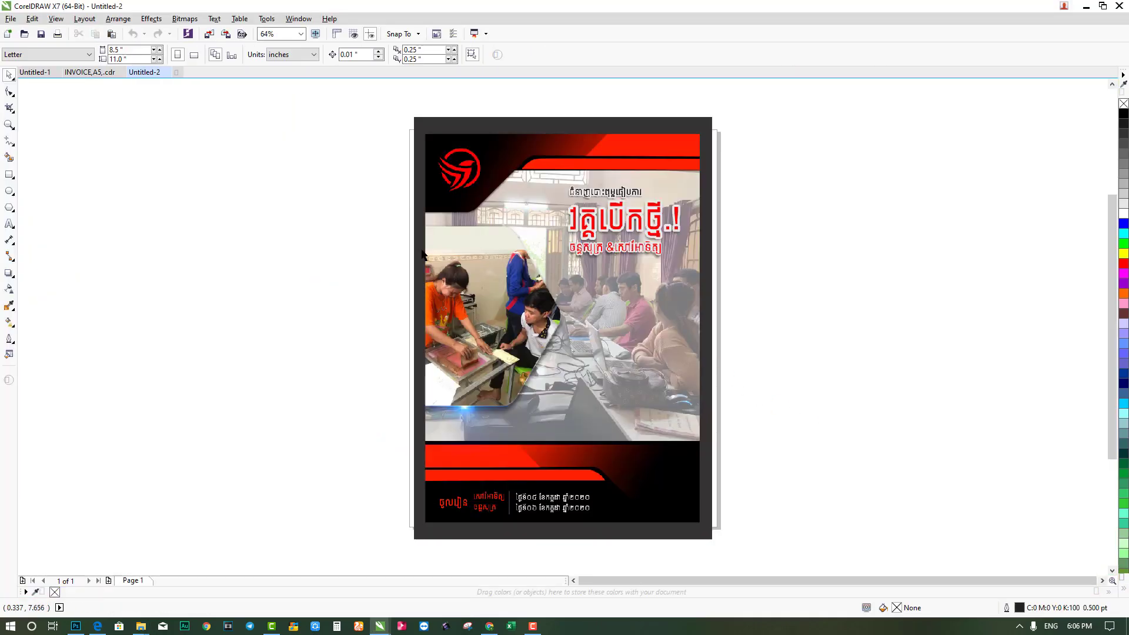
pyautogui.moveTo(390, 180); pyautogui.dragTo(581, 396)
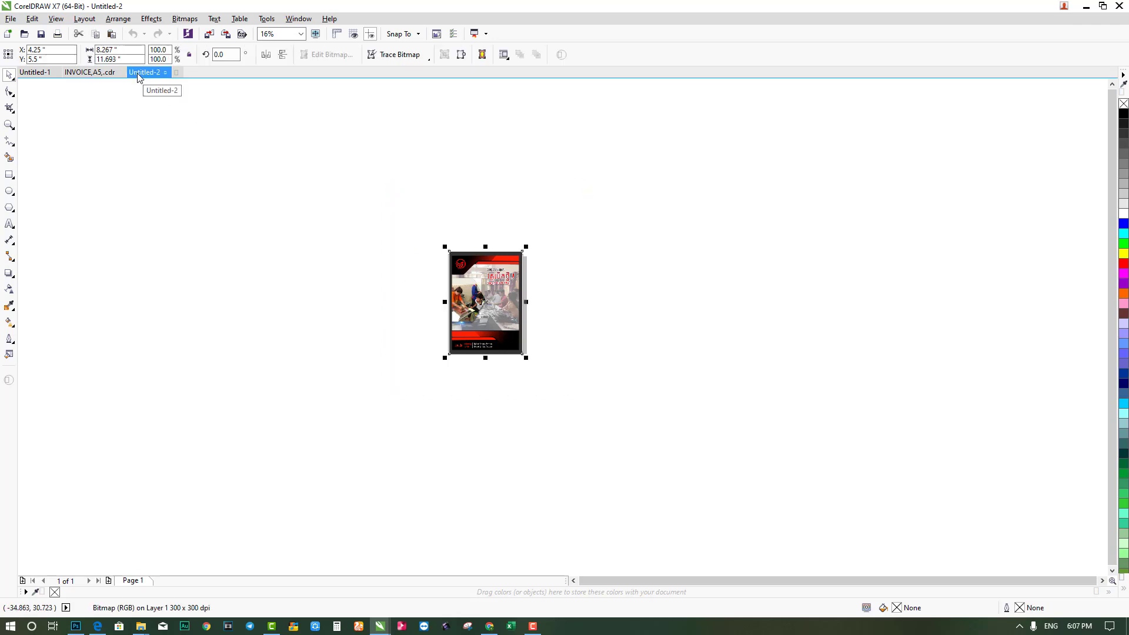
pyautogui.click(624, 279)
pyautogui.moveTo(577, 293); pyautogui.dragTo(474, 309)
pyautogui.click(88, 73)
pyautogui.click(147, 72)
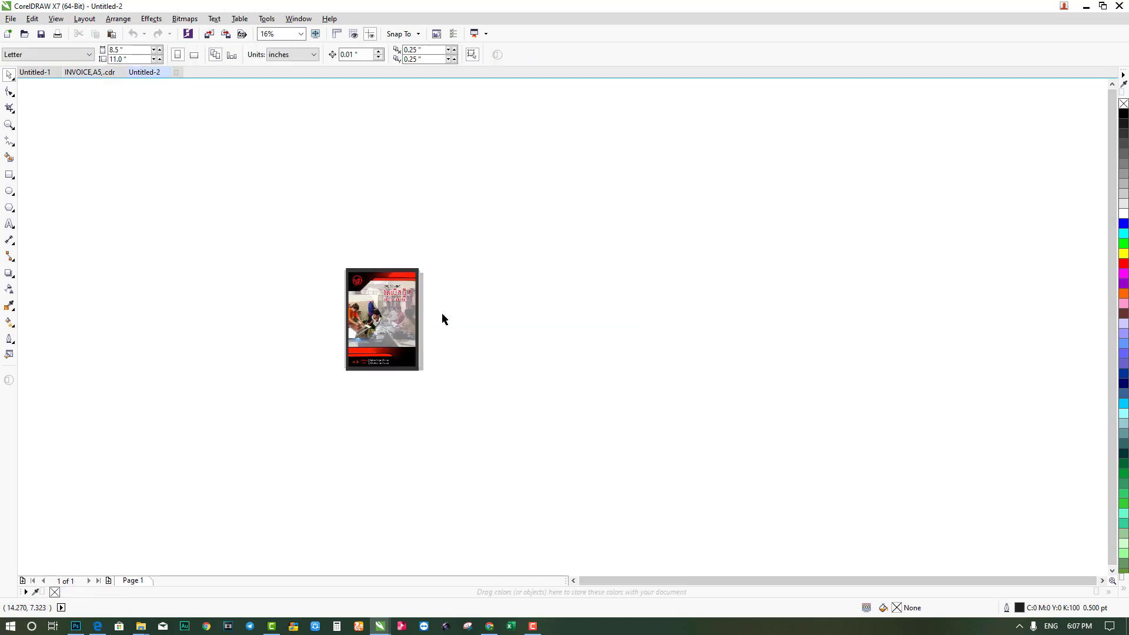
# Move the poster image slightly upward in the Untitled-2 document and copy it.
pyautogui.moveTo(383, 312)
pyautogui.mouseDown()
pyautogui.moveTo(88, 71)
pyautogui.moveTo(388, 299)
pyautogui.mouseUp()
pyautogui.rightClick(391, 299)
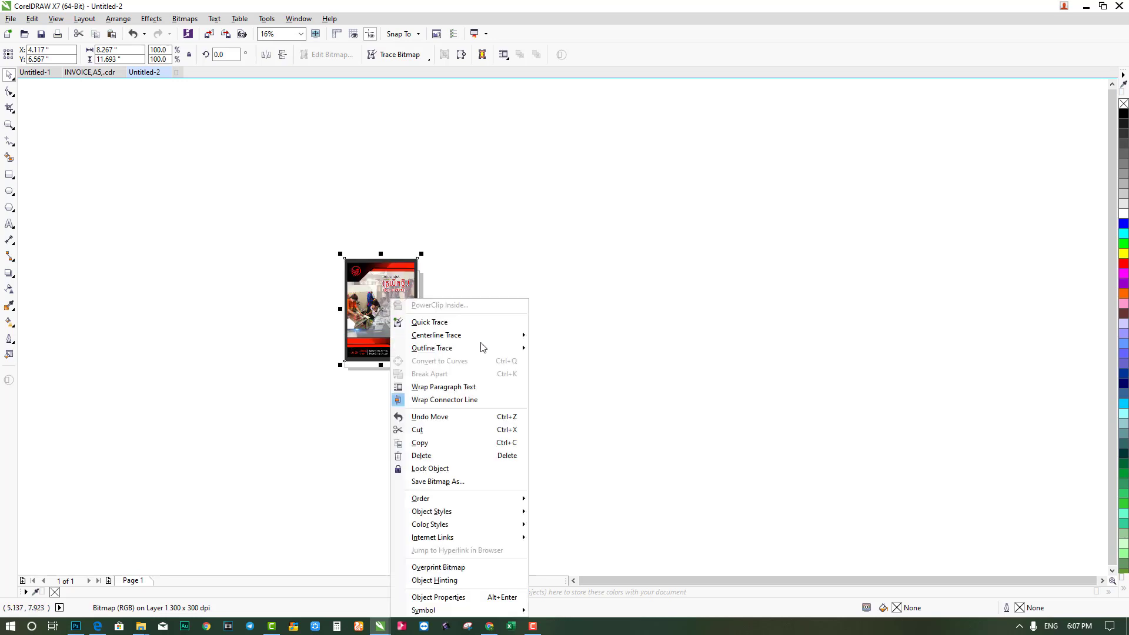
pyautogui.click(431, 447)
# Paste the copied poster into INVOICE,A5,.cdr and place it right of the page at about X 408, Y 95 mm.
pyautogui.click(82, 73)
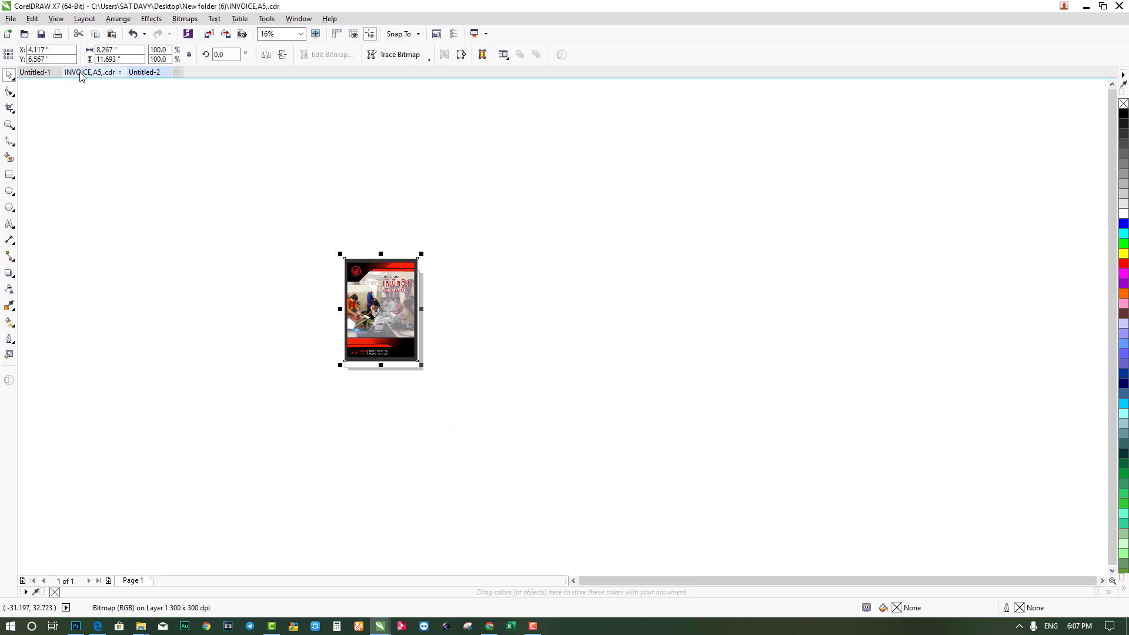
pyautogui.hotkey('ctrl', 'v')
pyautogui.click(551, 184)
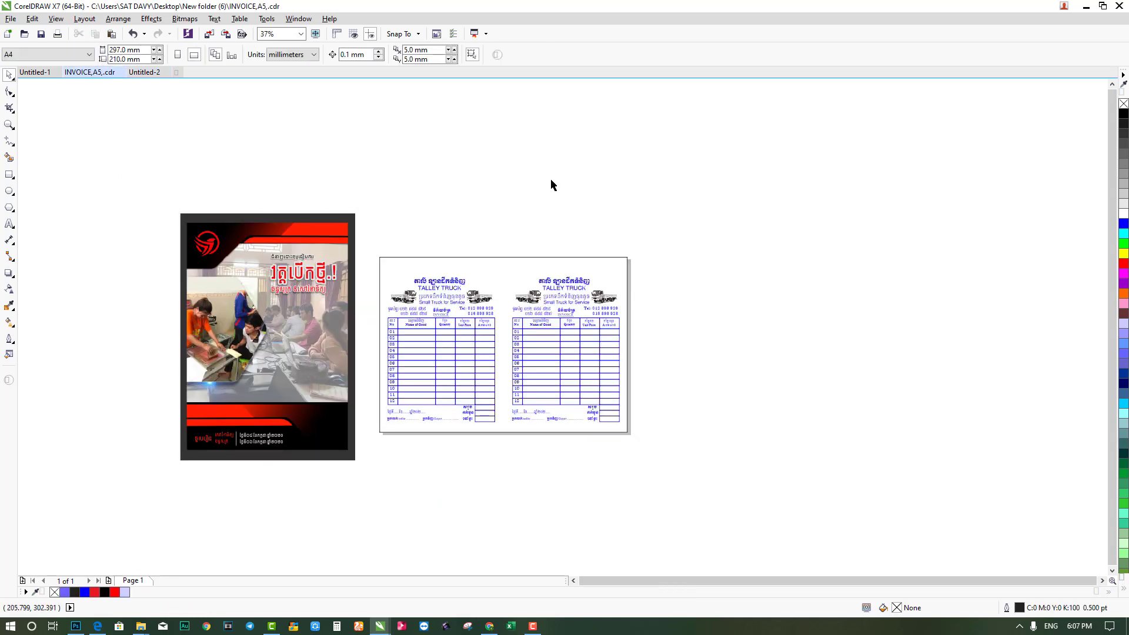
pyautogui.rightClick(551, 180)
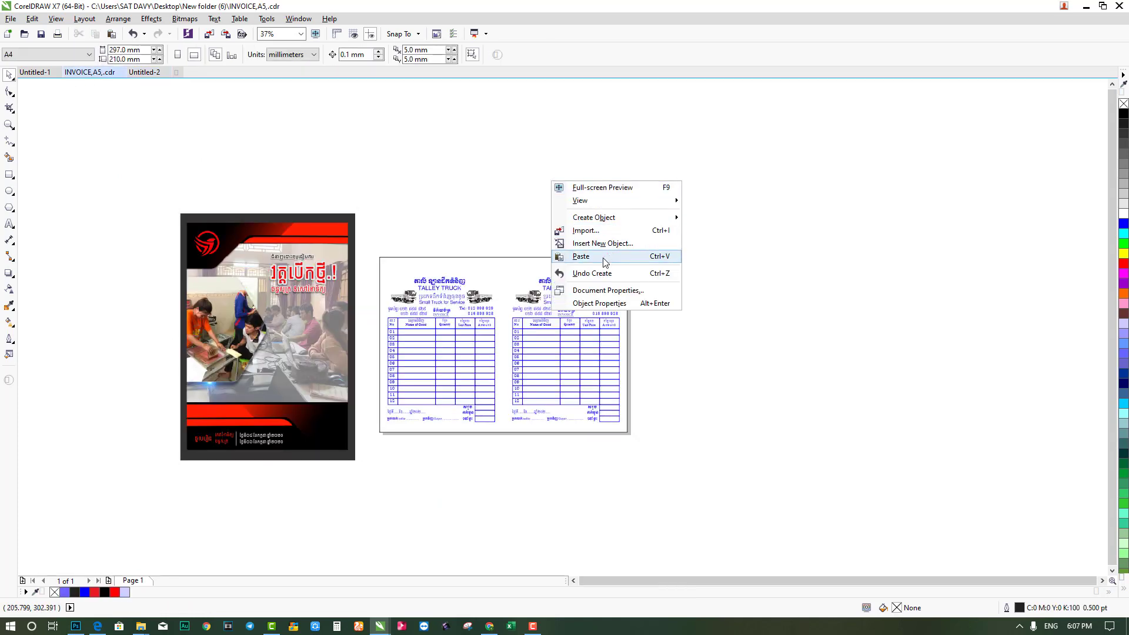
pyautogui.click(581, 256)
pyautogui.moveTo(505, 303); pyautogui.dragTo(714, 332)
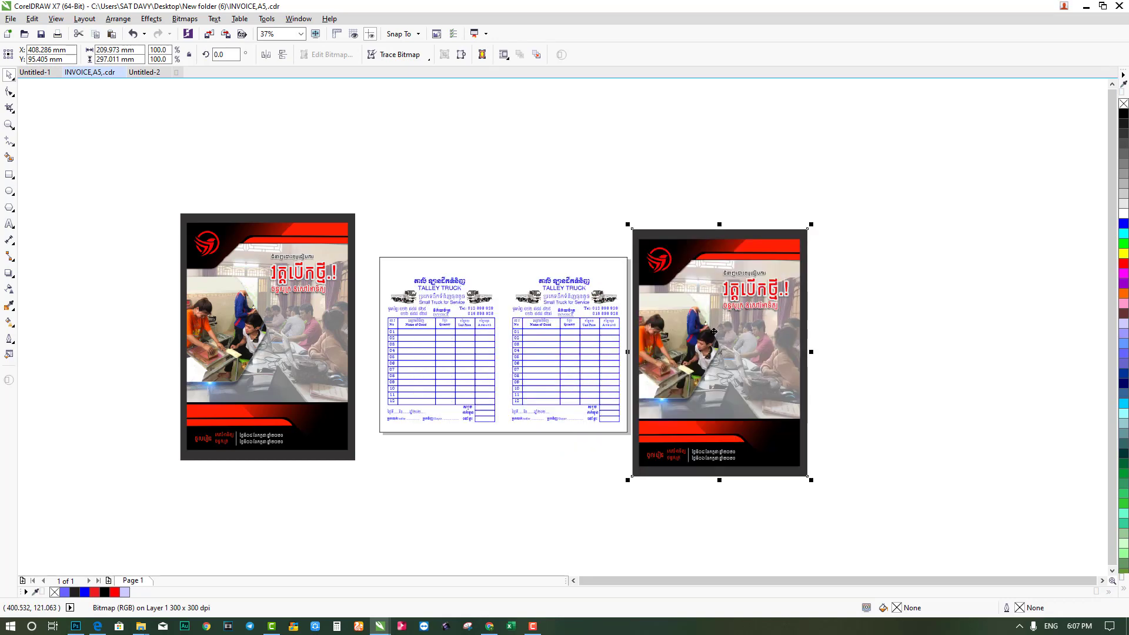
# Delete the pasted poster to the right of the invoice page.
pyautogui.press('Delete')
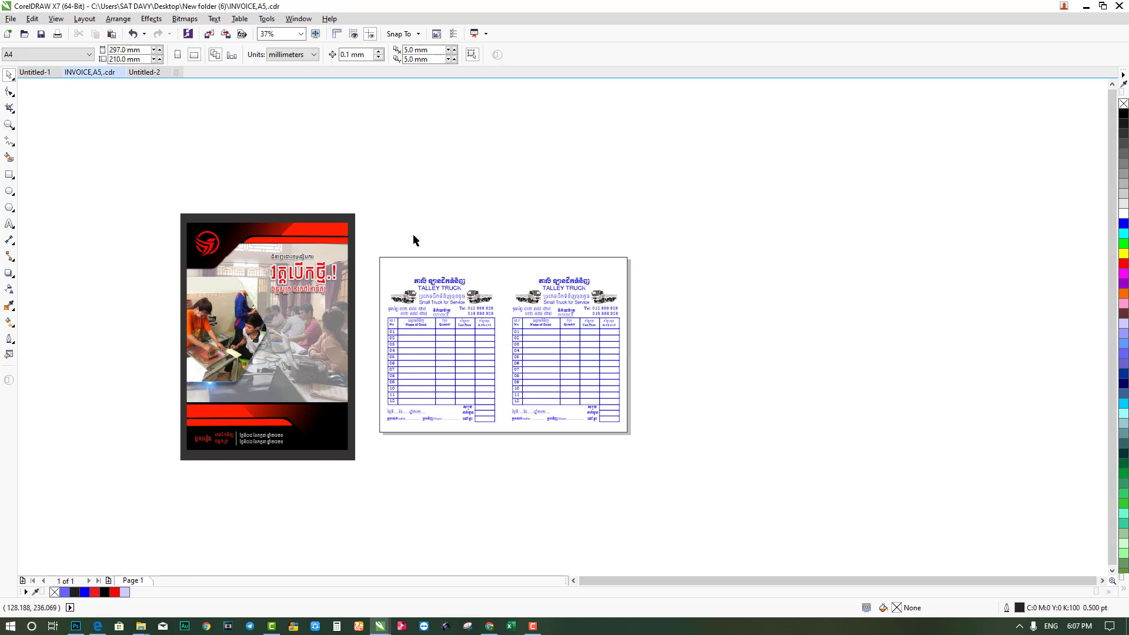
# Bring Student2.jpg from New folder (6) onto the invoice page at about X 190, Y 141 mm, and delete it again.
pyautogui.click(1085, 7)
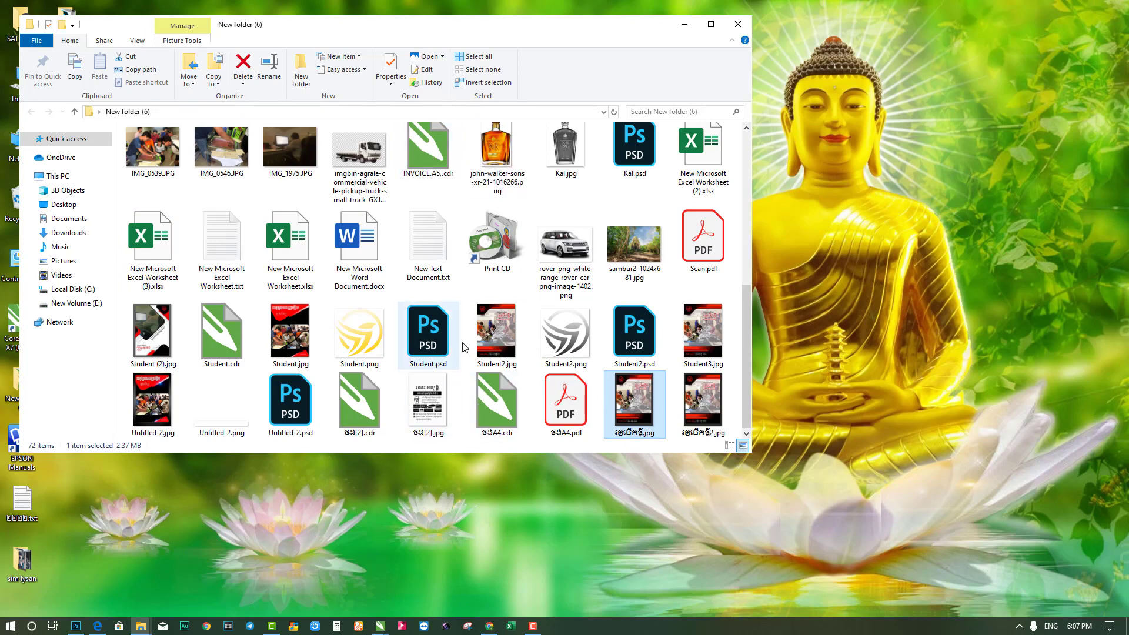
pyautogui.click(492, 334)
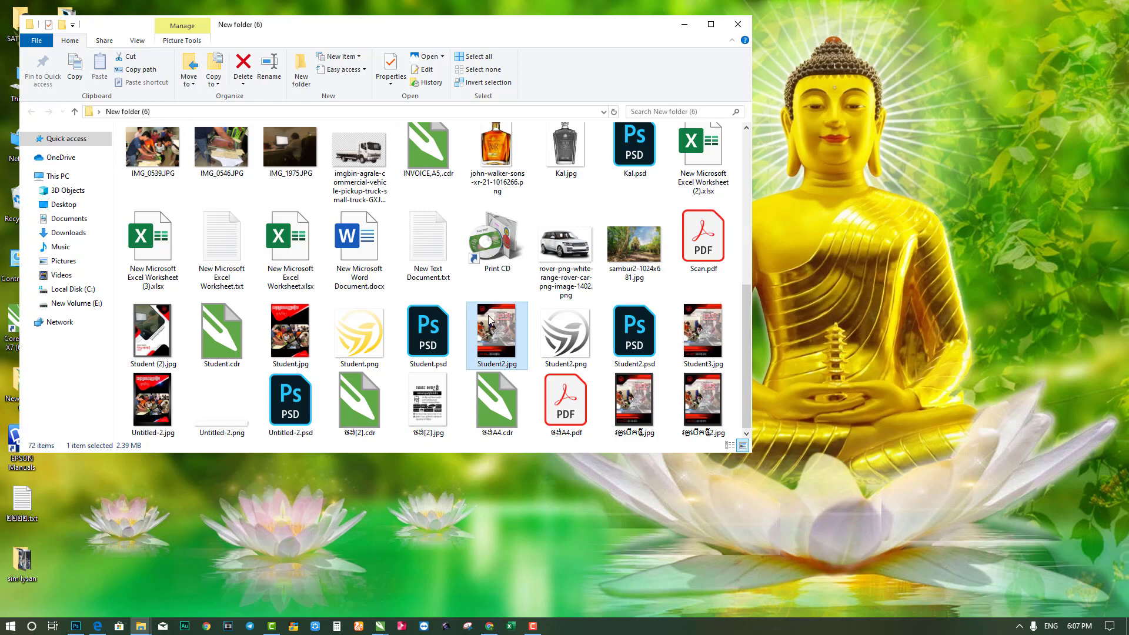
pyautogui.moveTo(488, 319); pyautogui.dragTo(538, 318)
pyautogui.moveTo(593, 260); pyautogui.dragTo(555, 279)
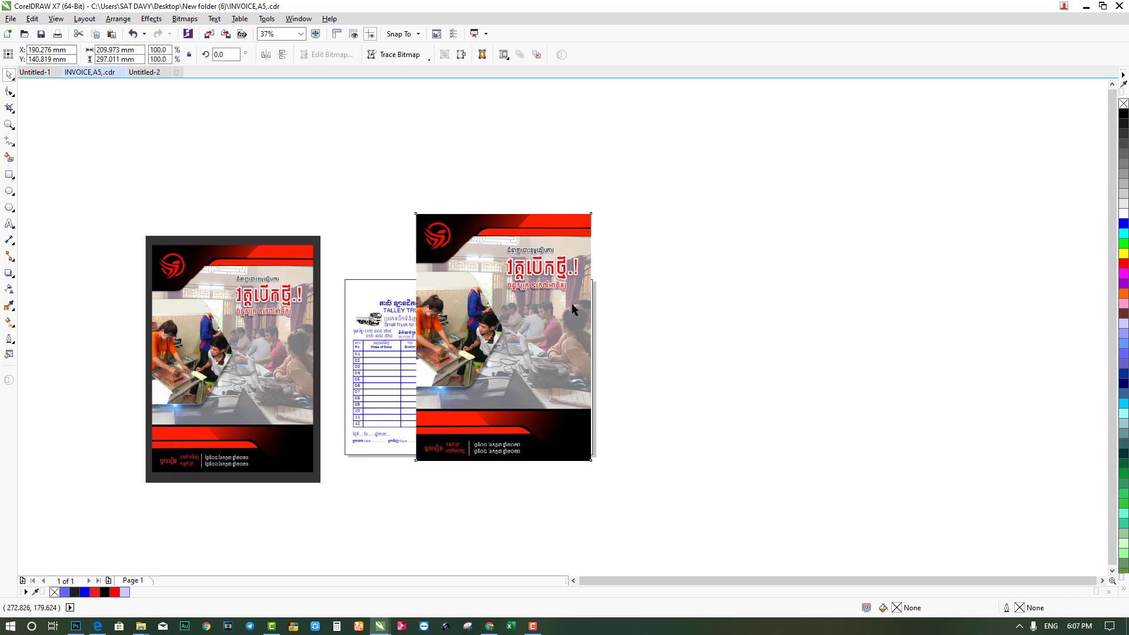
pyautogui.press('Delete')
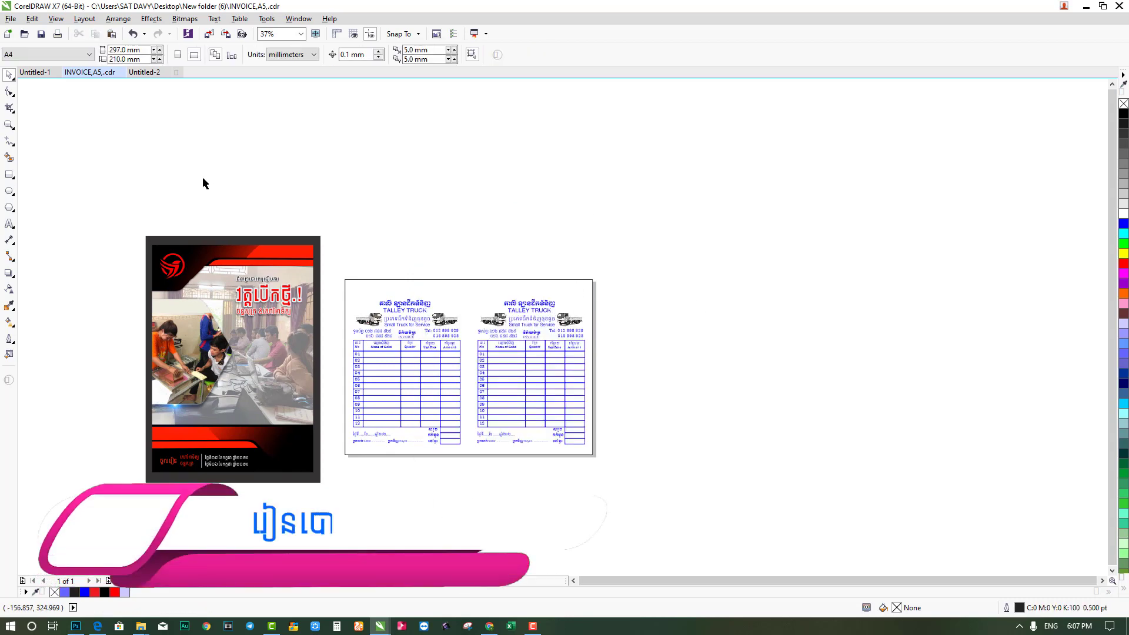
pyautogui.click(11, 18)
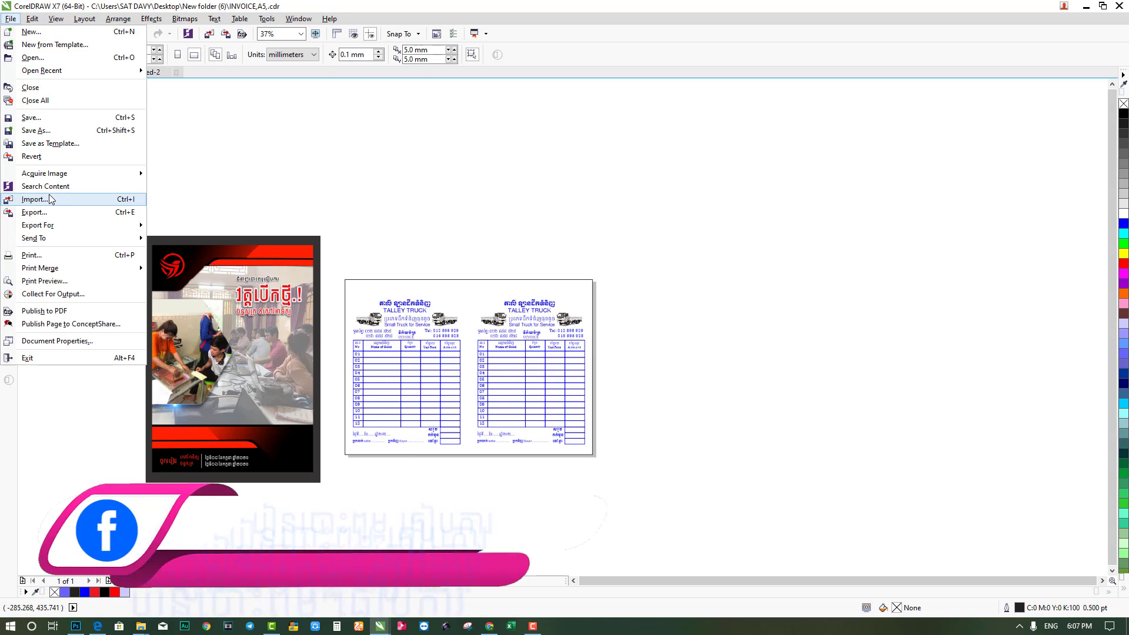
pyautogui.click(189, 176)
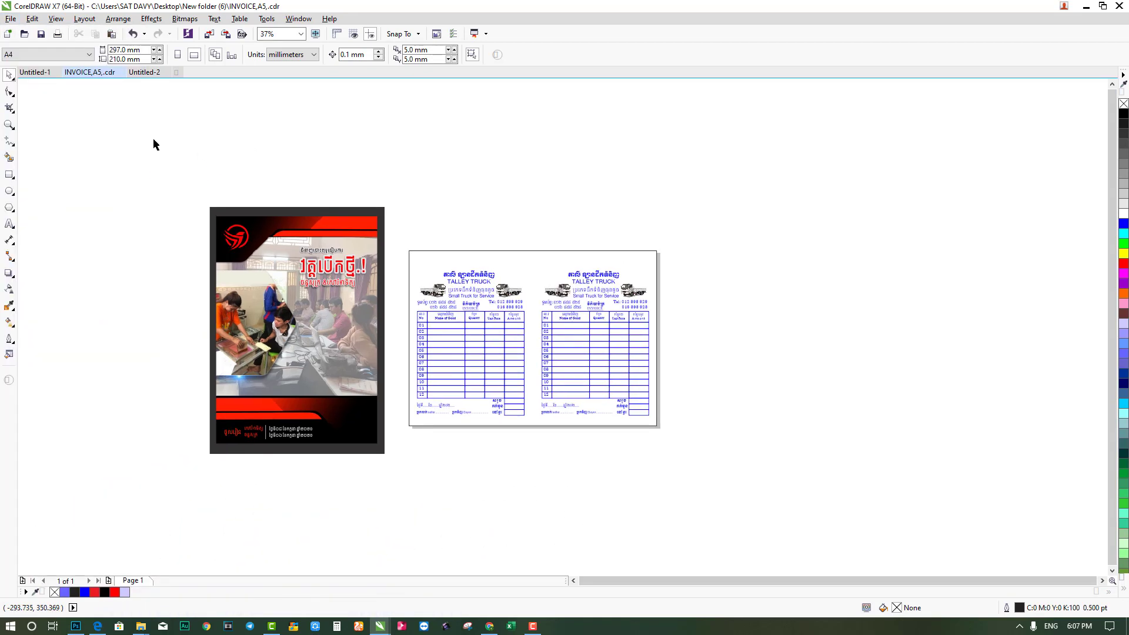
pyautogui.moveTo(131, 132); pyautogui.dragTo(401, 461)
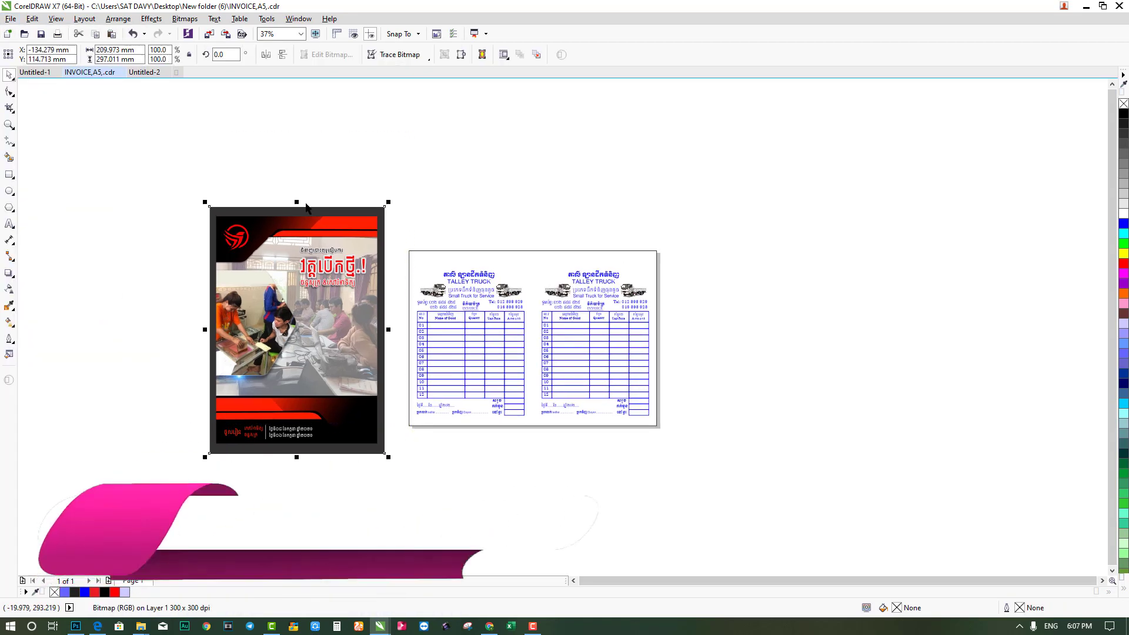
pyautogui.moveTo(278, 168); pyautogui.dragTo(181, 280)
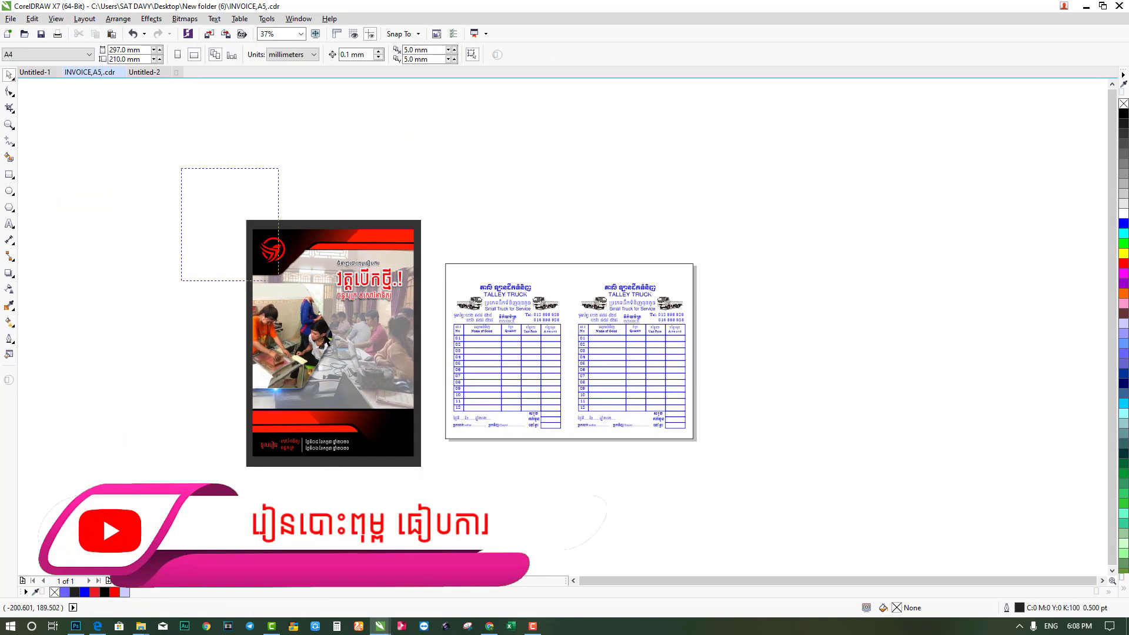
pyautogui.moveTo(278, 280); pyautogui.dragTo(436, 471)
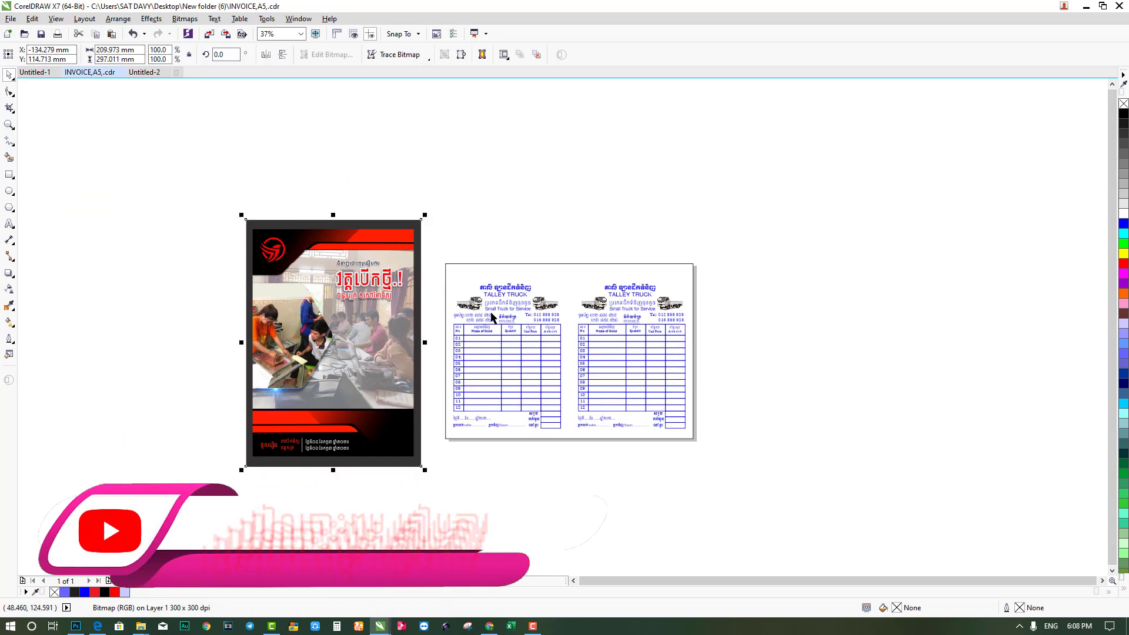
pyautogui.hscroll(1, 491, 318)
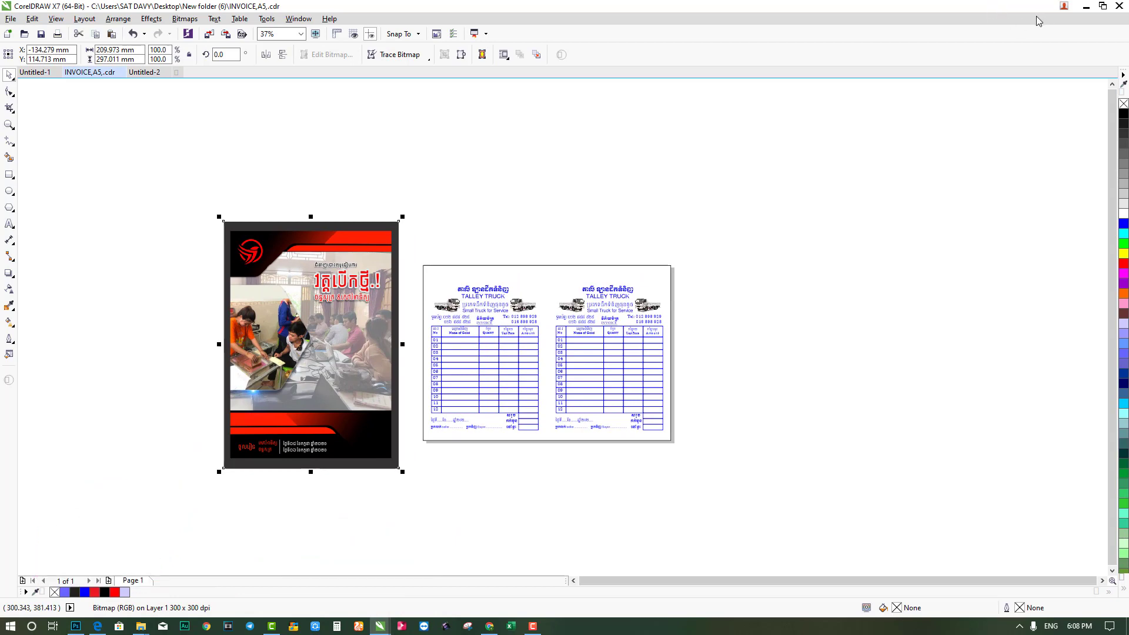
pyautogui.click(1087, 7)
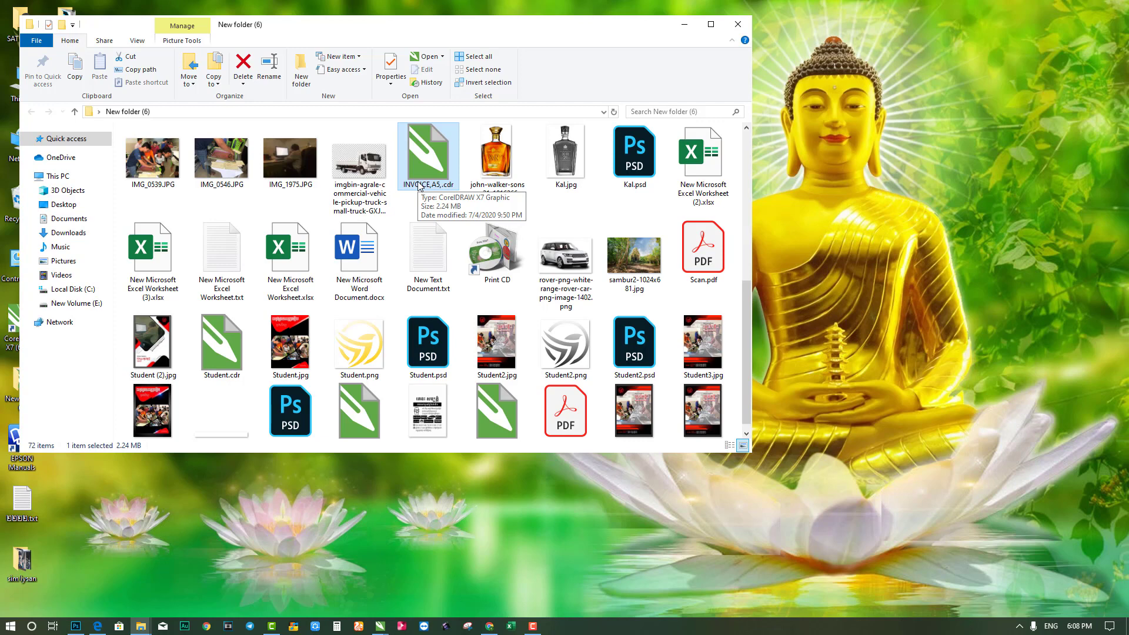
pyautogui.click(380, 625)
pyautogui.click(410, 608)
# Ungroup all objects in the two-copy invoice layout and clear the selection.
pyautogui.scroll(3, 514, 384)
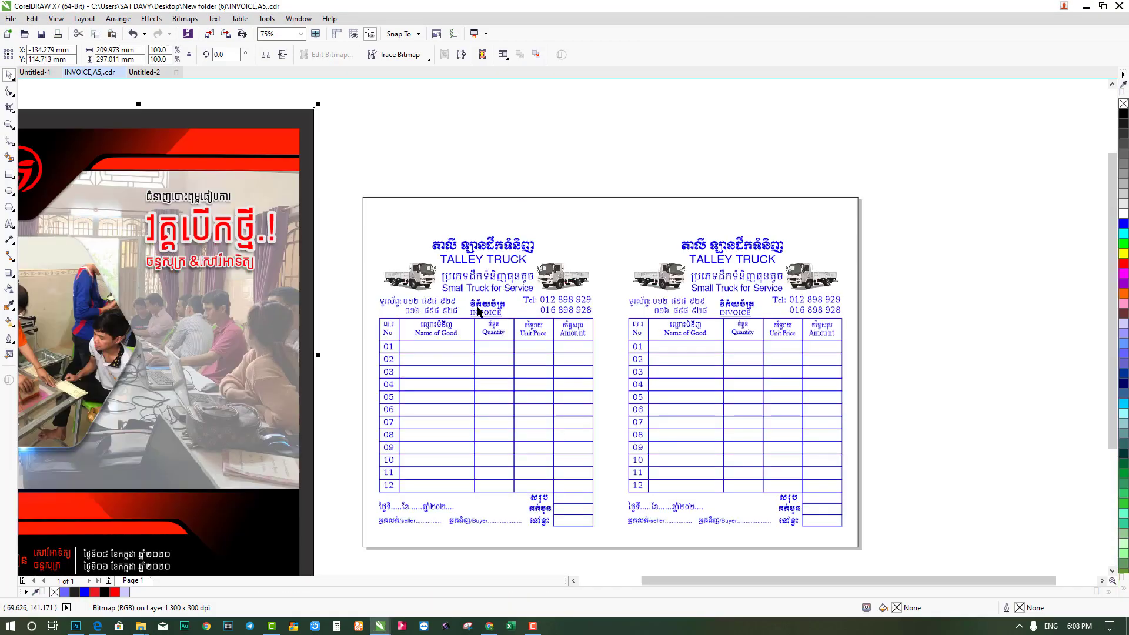
pyautogui.click(407, 241)
pyautogui.rightClick(407, 240)
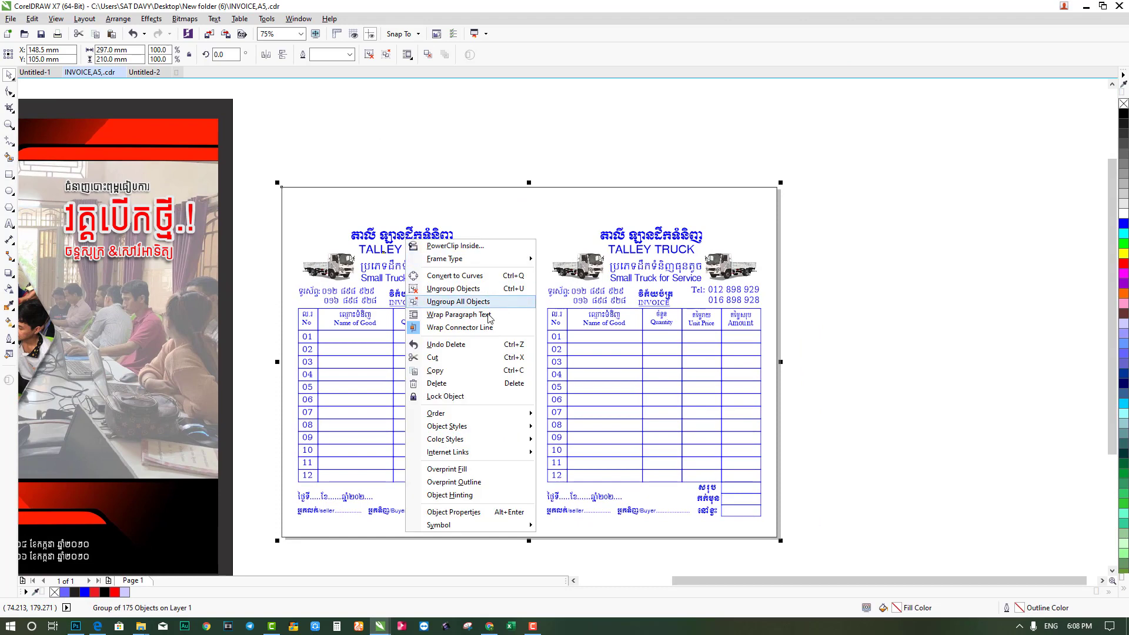
pyautogui.click(477, 301)
pyautogui.click(512, 156)
# Try deleting the first invoice copy's Khmer and TALLEY TRUCK heading and filling it red, undoing both changes.
pyautogui.scroll(2, 397, 259)
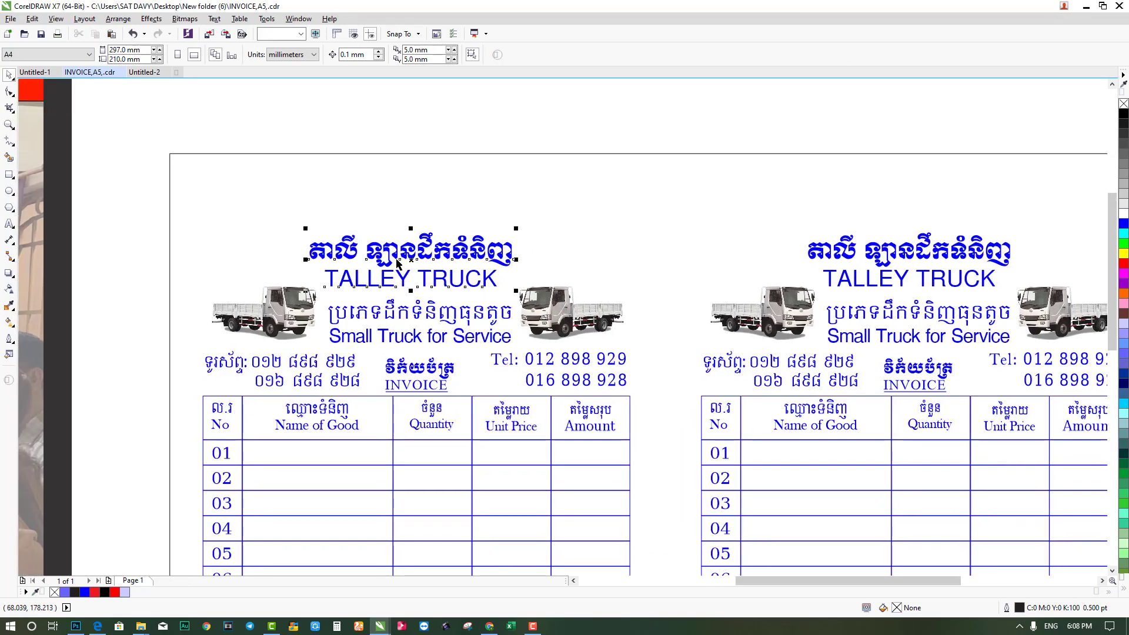
pyautogui.press('Delete')
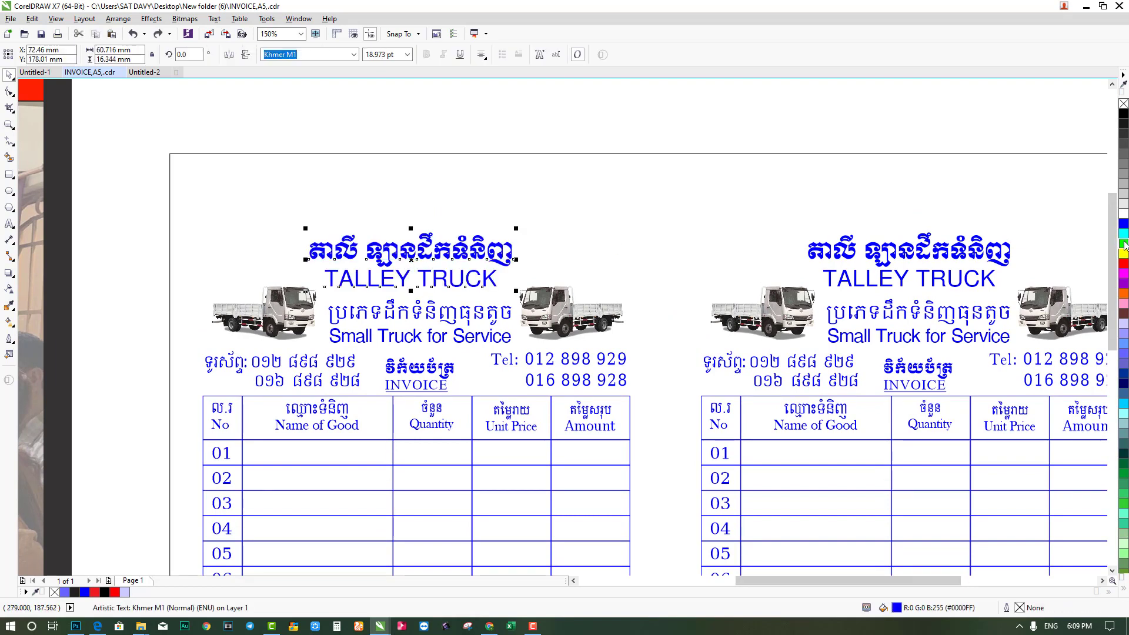
pyautogui.hotkey('ctrl', 'shift', 'z')
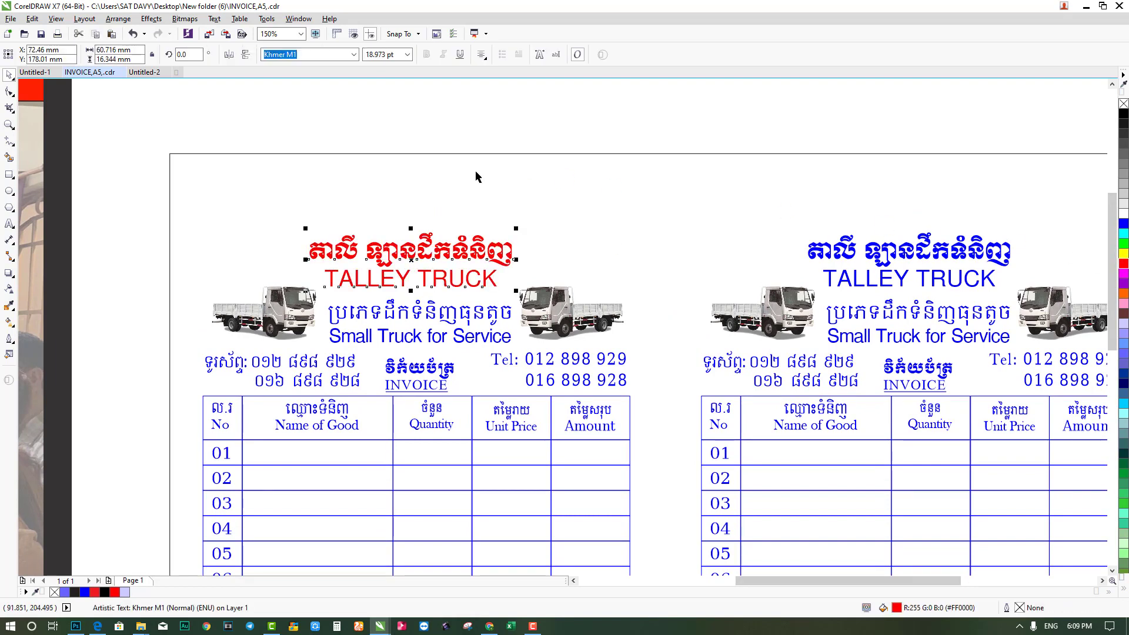
pyautogui.hotkey('ctrl', 'z')
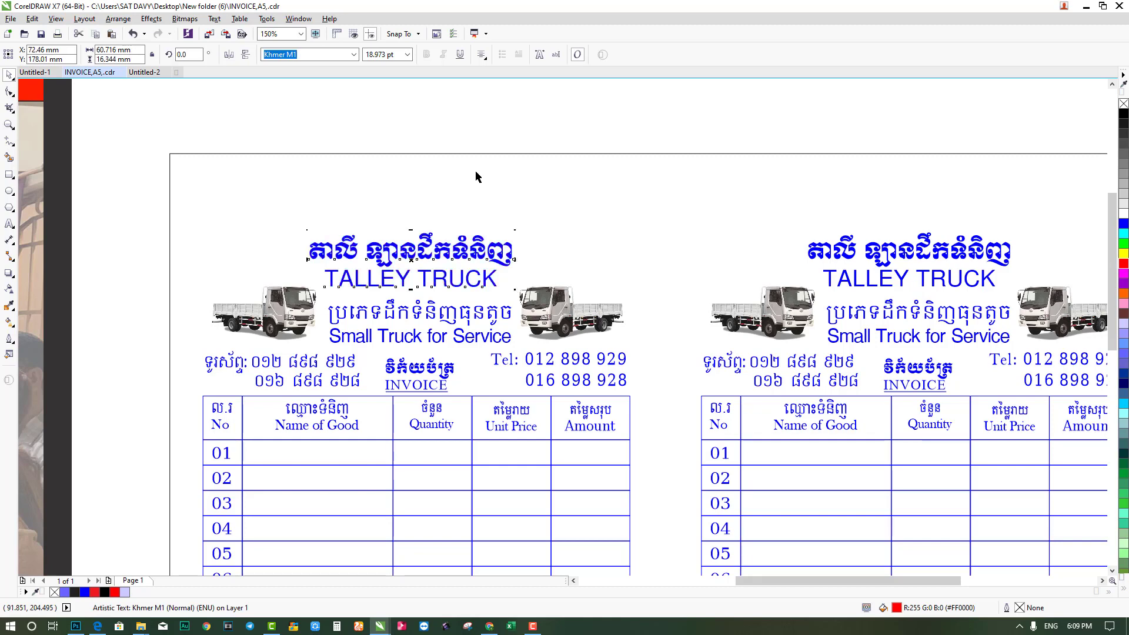
pyautogui.scroll(-5, 427, 175)
pyautogui.click(700, 366)
pyautogui.moveTo(393, 139); pyautogui.dragTo(386, 133)
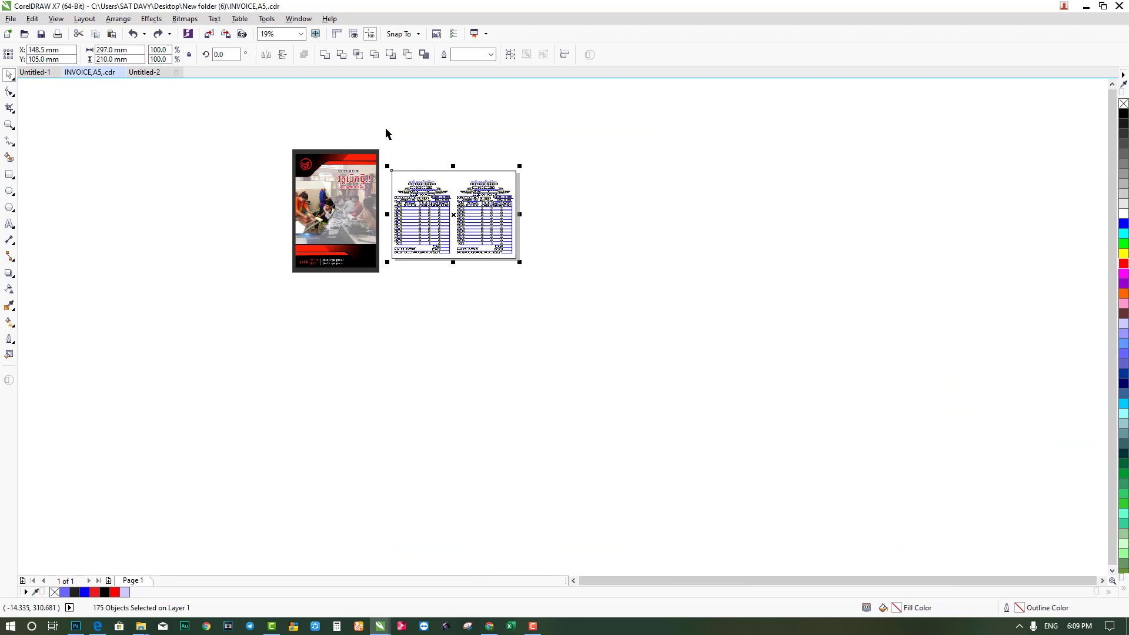
pyautogui.scroll(4, 366, 173)
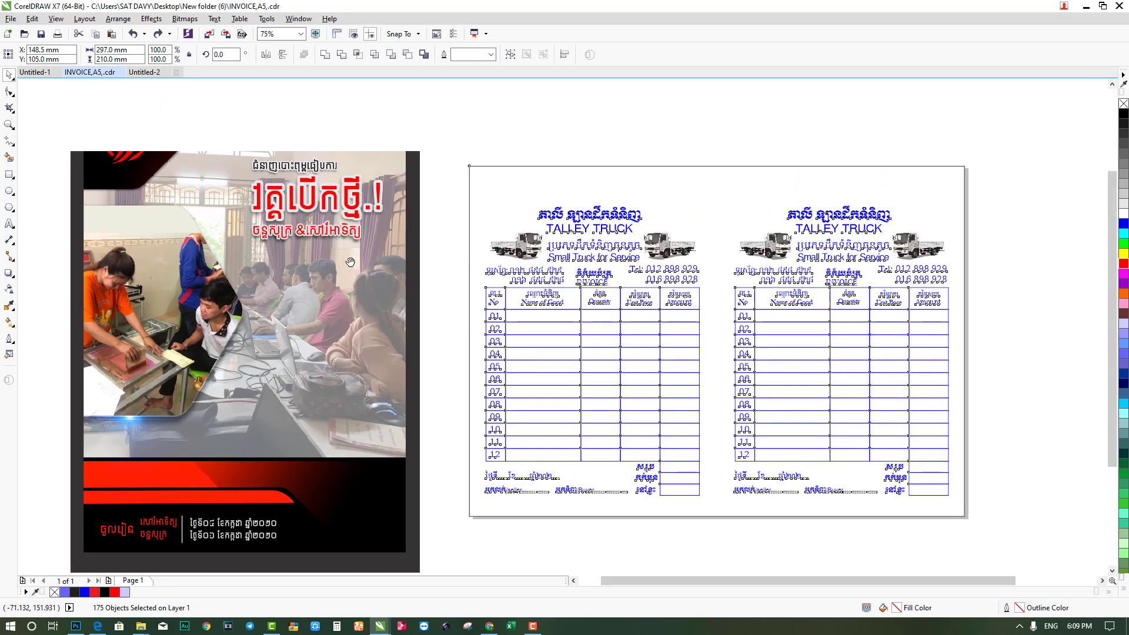
pyautogui.scroll(-2, 387, 239)
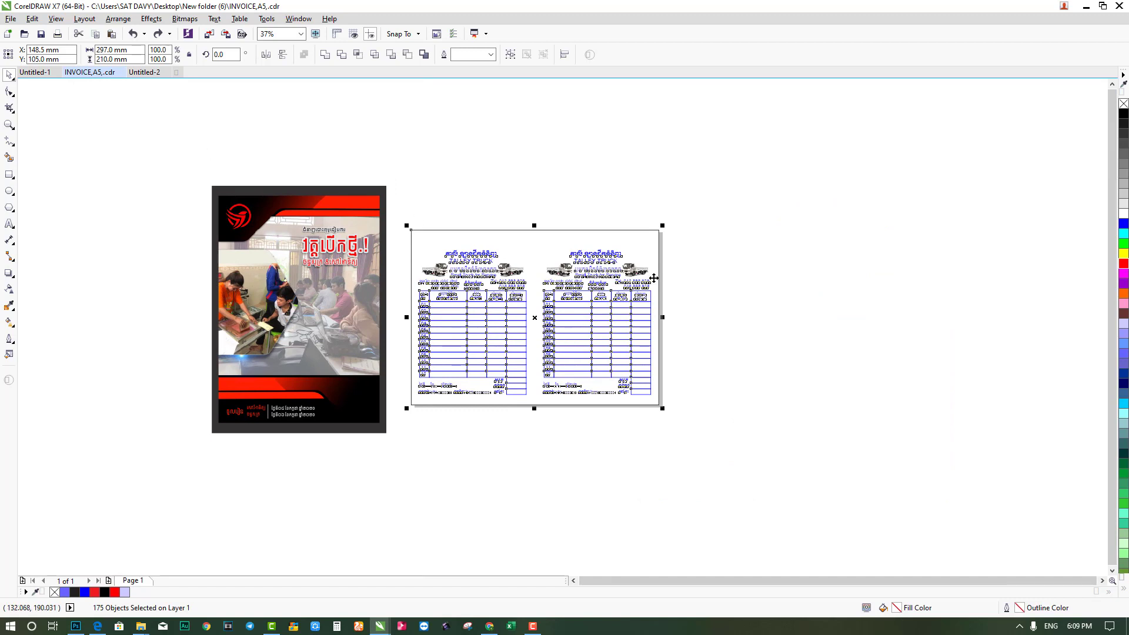
pyautogui.moveTo(748, 467); pyautogui.dragTo(396, 190)
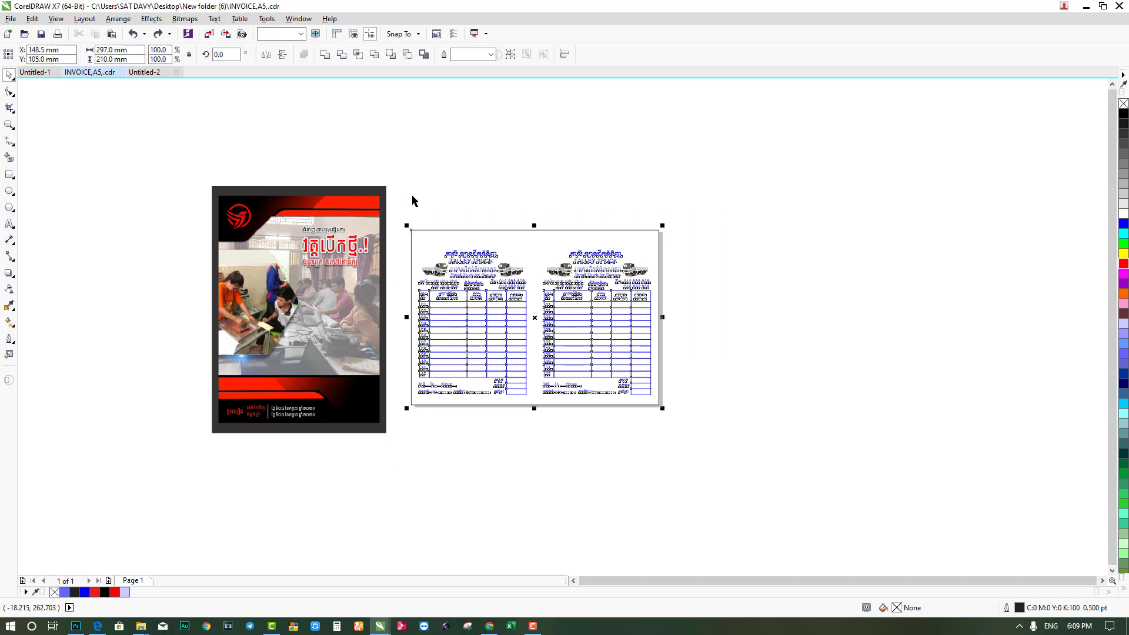
pyautogui.hscroll(1, 383, 191)
pyautogui.click(394, 182)
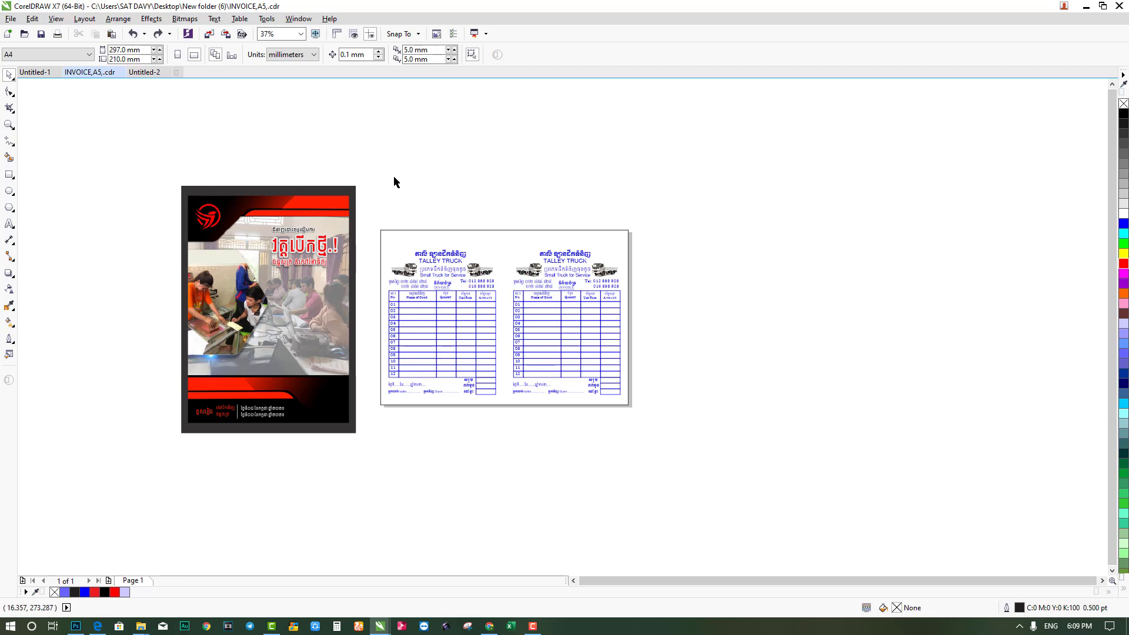
pyautogui.hscroll(-1, 373, 177)
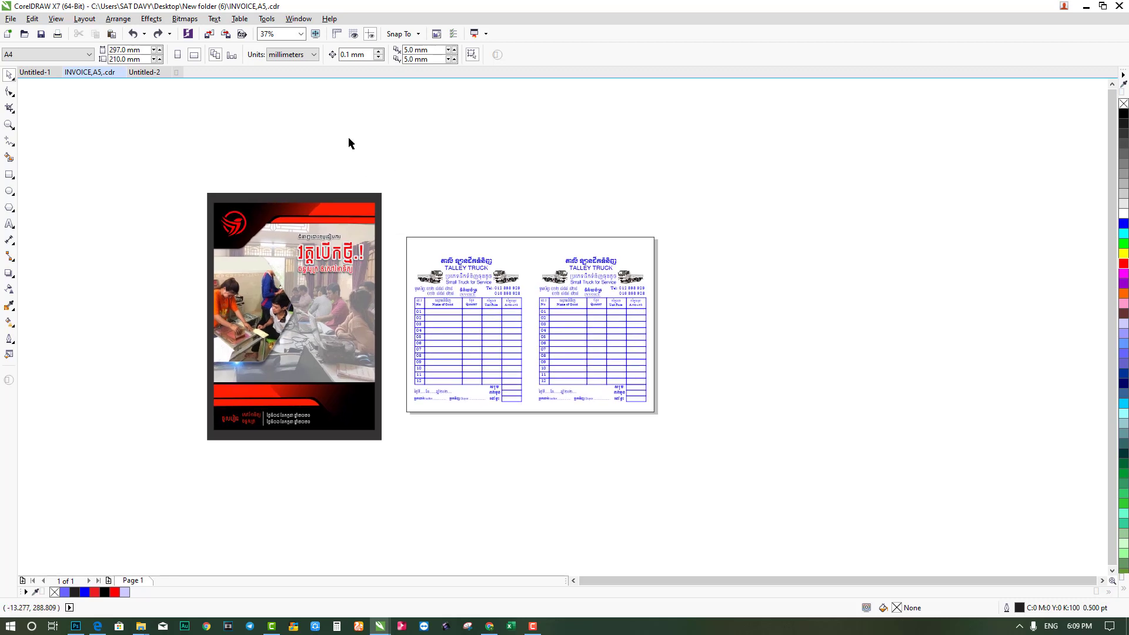
# Open INVOICE,A5,.cdr in New folder (6) from the recently used drawings.
pyautogui.click(3, 19)
pyautogui.moveTo(47, 71)
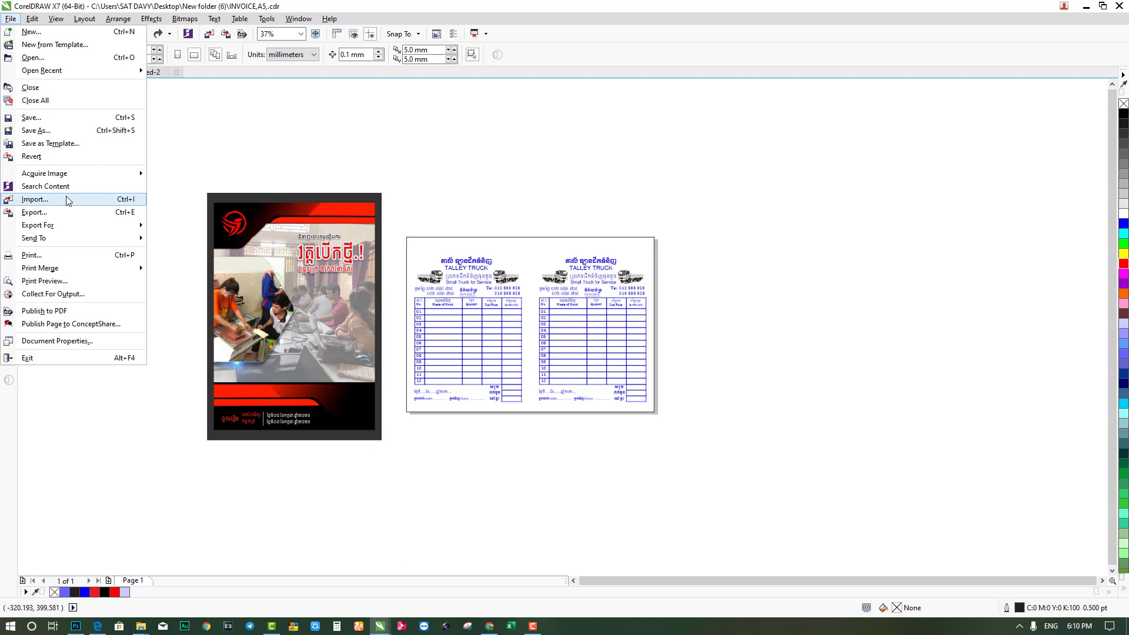
pyautogui.moveTo(87, 77)
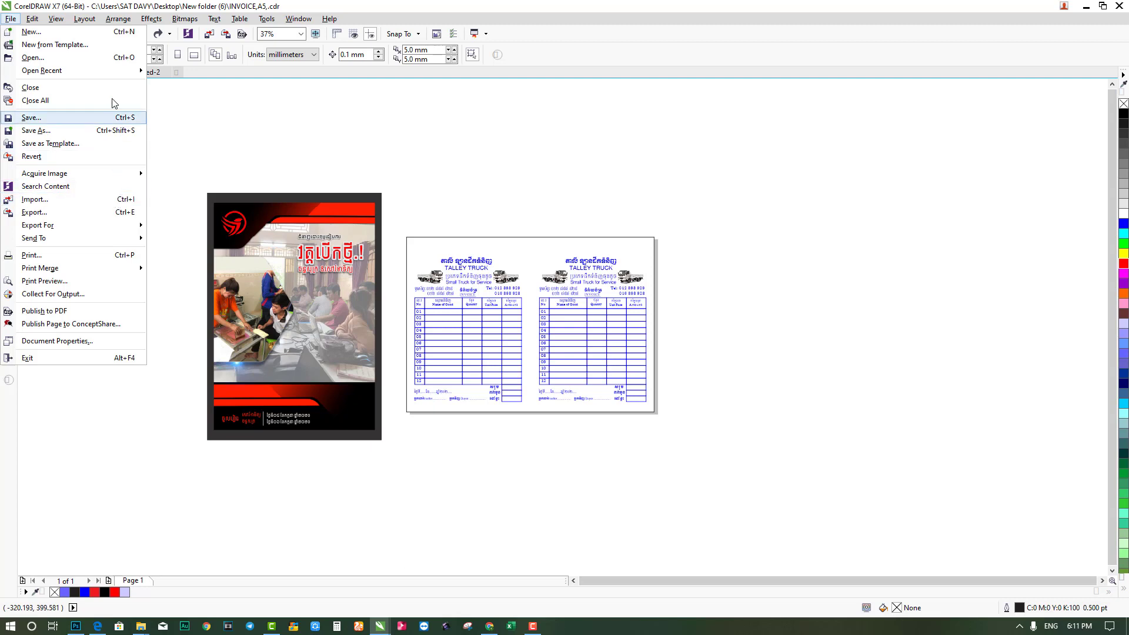
pyautogui.moveTo(84, 74)
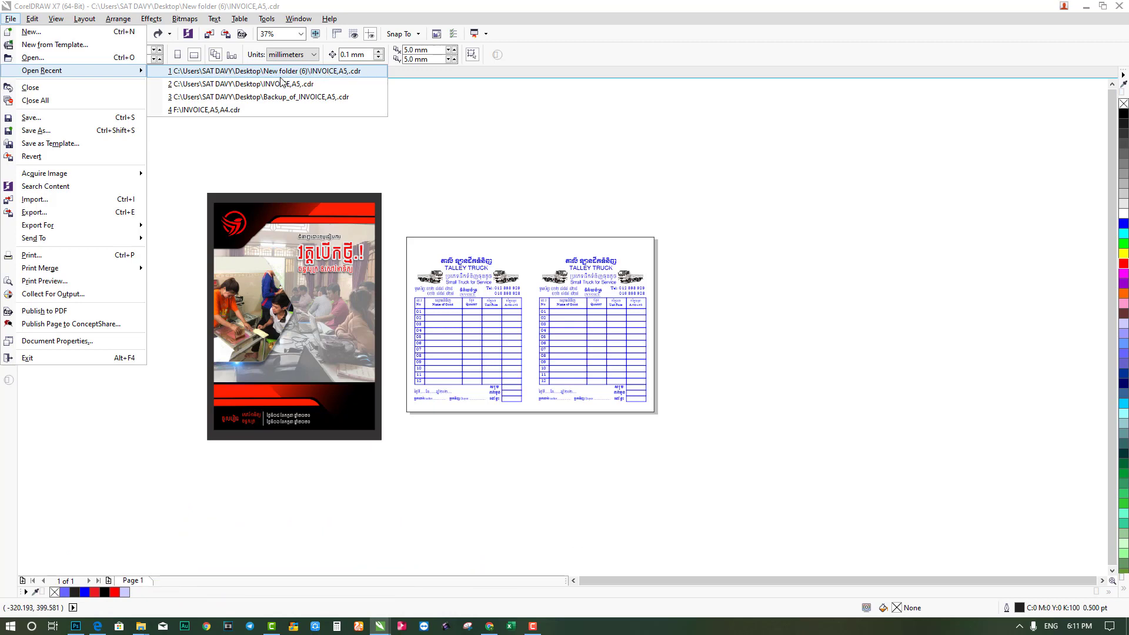
pyautogui.click(348, 72)
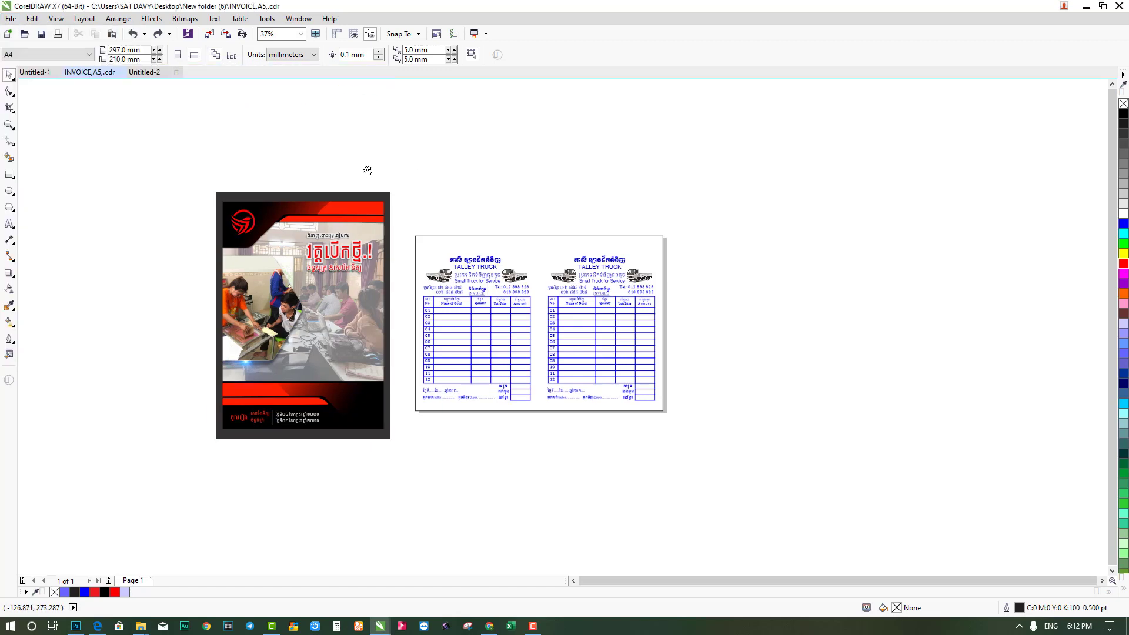
pyautogui.moveTo(419, 438); pyautogui.dragTo(470, 483)
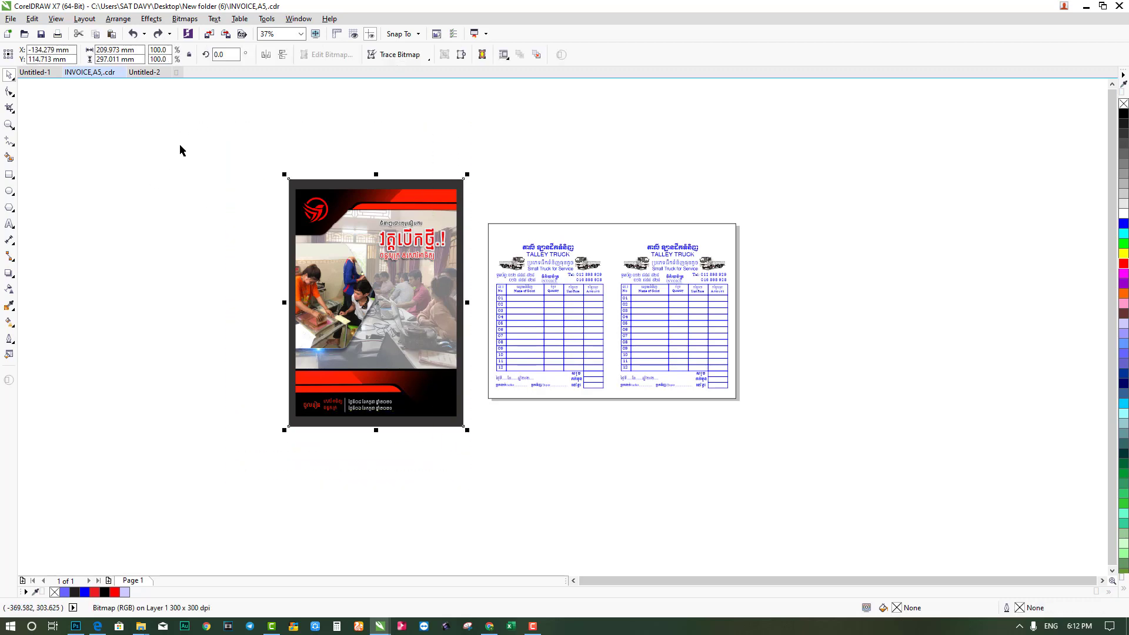
pyautogui.hscroll(3, 257, 177)
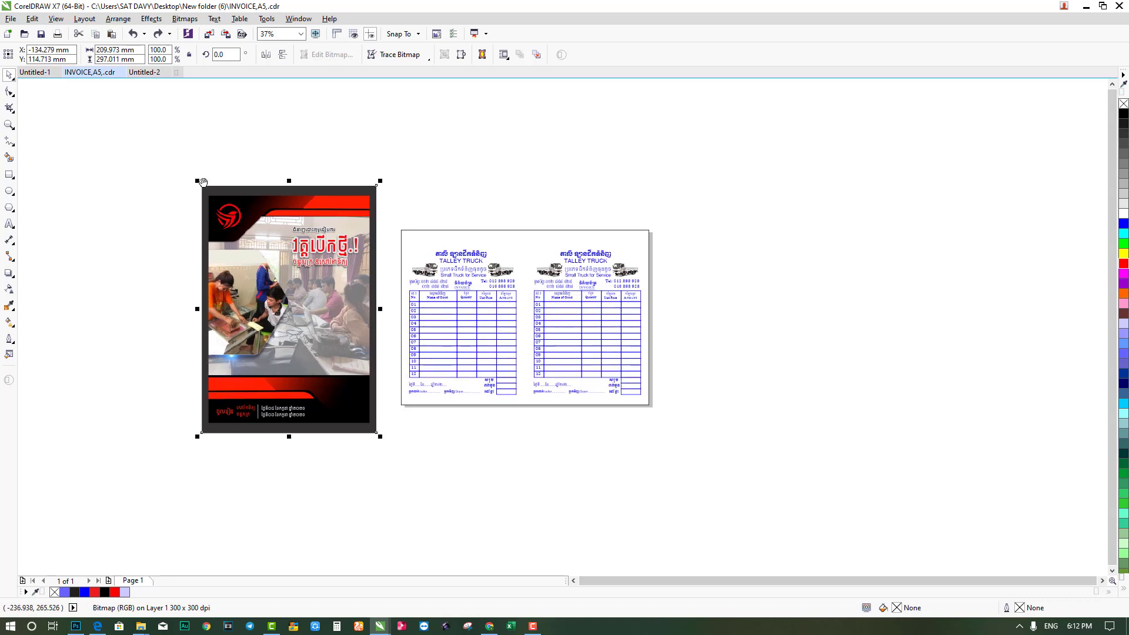